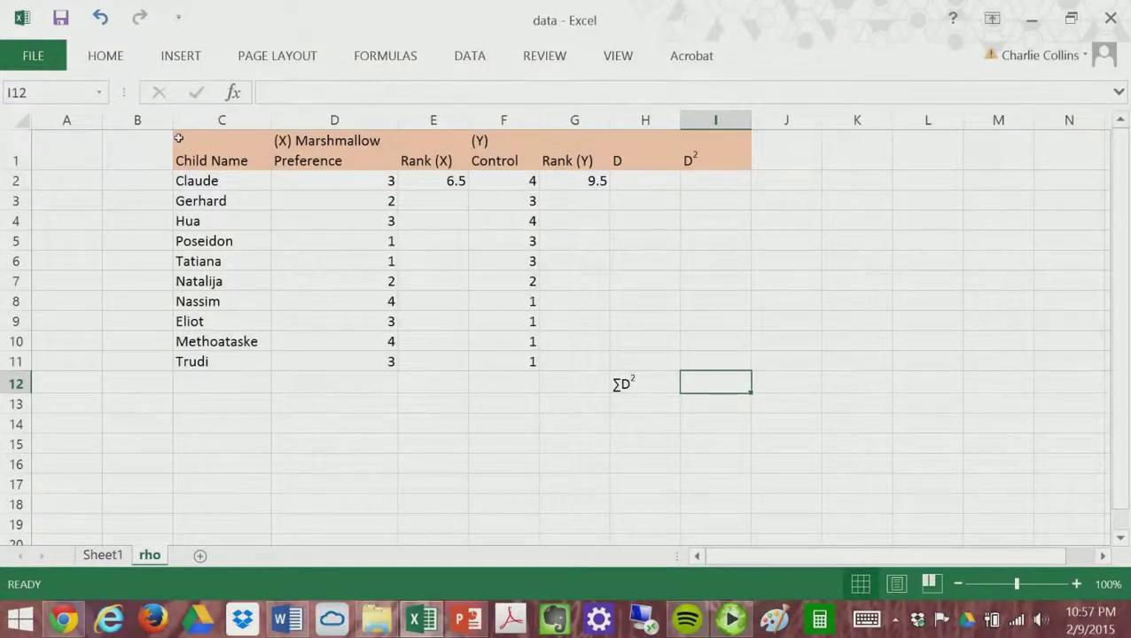
- Widen column F so the '(Y) Control' header fits on one line
key("Up")
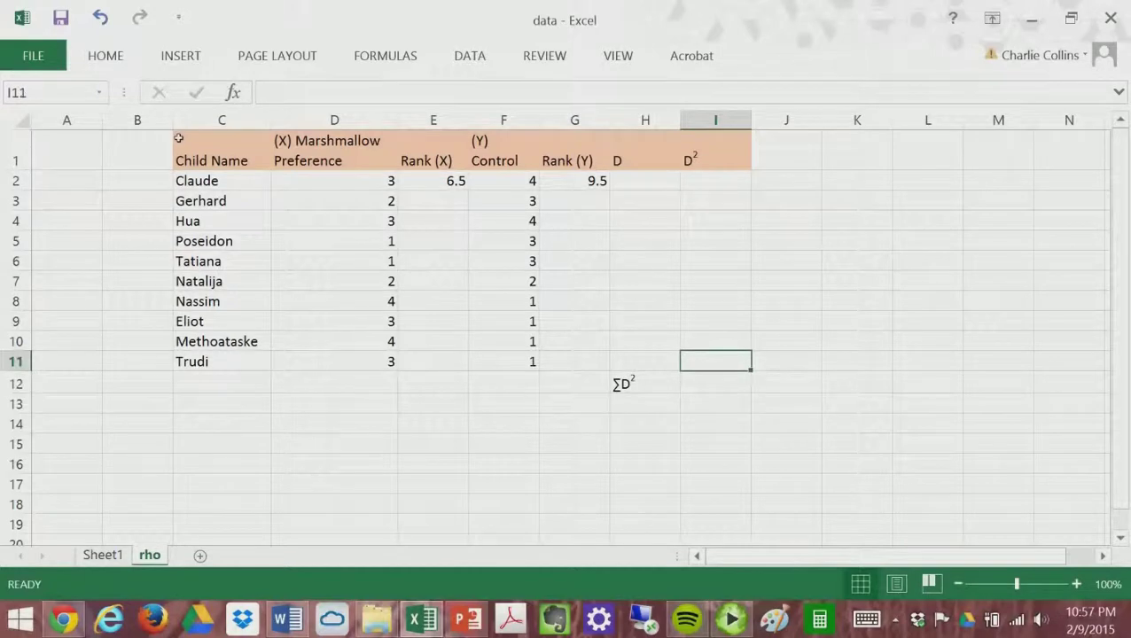
key("Left")
key("Left")
key("Left")
key("Left")
key("Left")
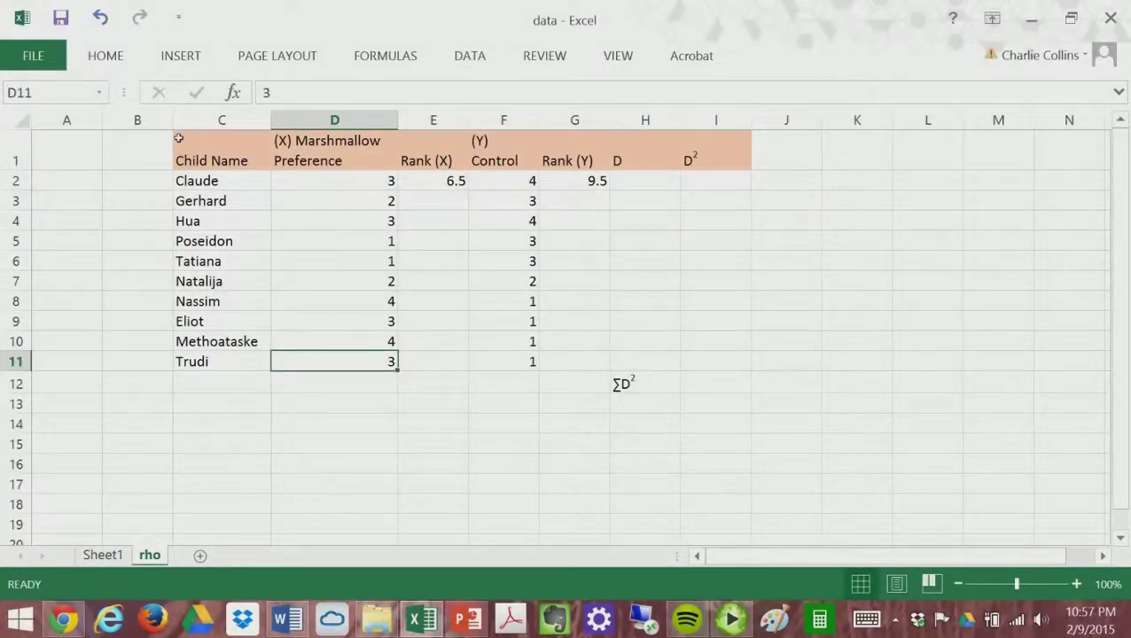
key("ctrl+Up")
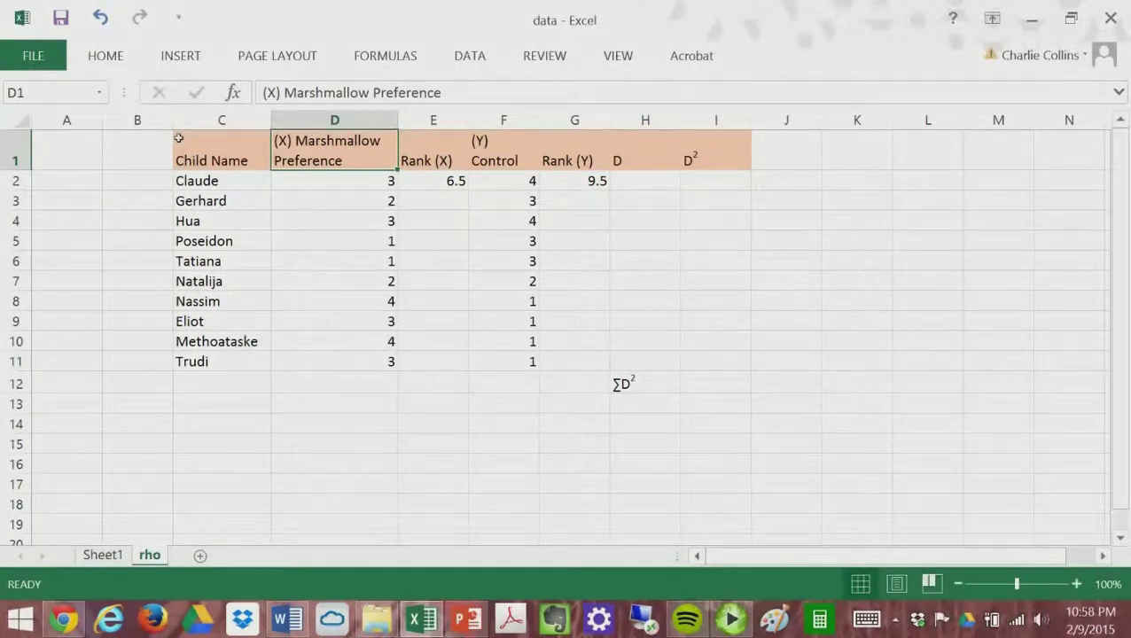
left_click_drag(542, 120, 576, 119)
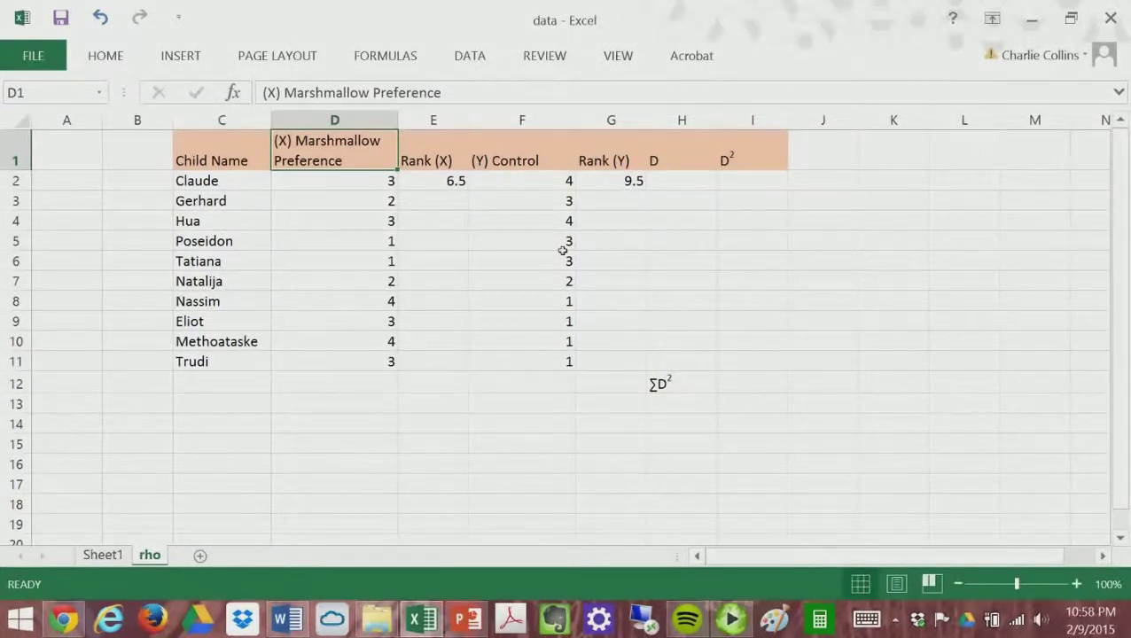
key("Right")
key("Down")
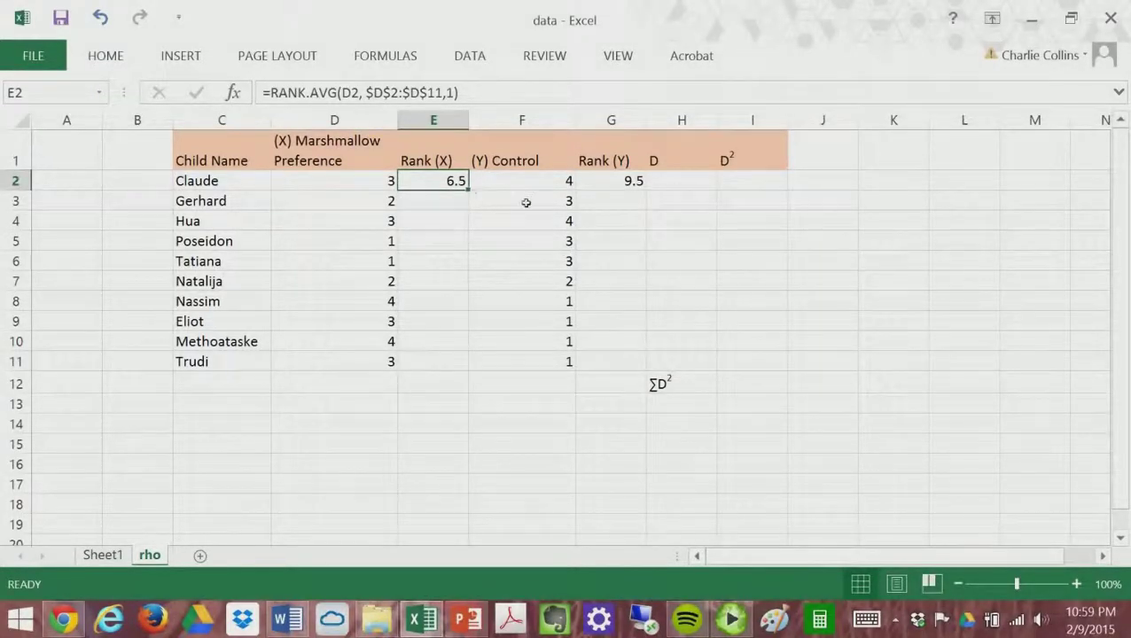
left_click(489, 92)
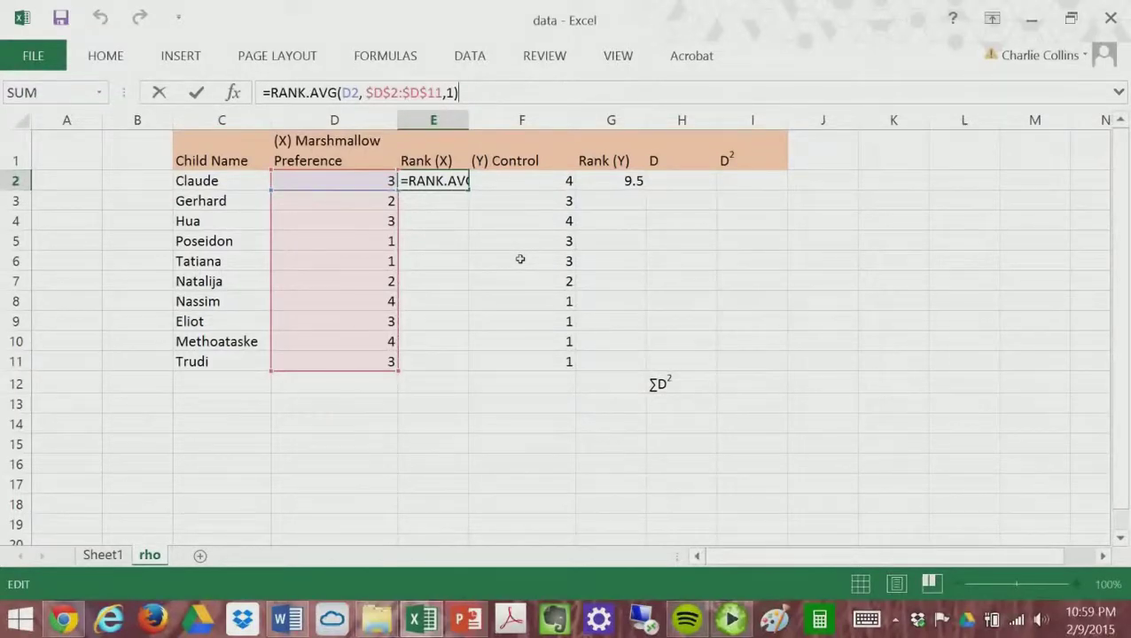
key("Return")
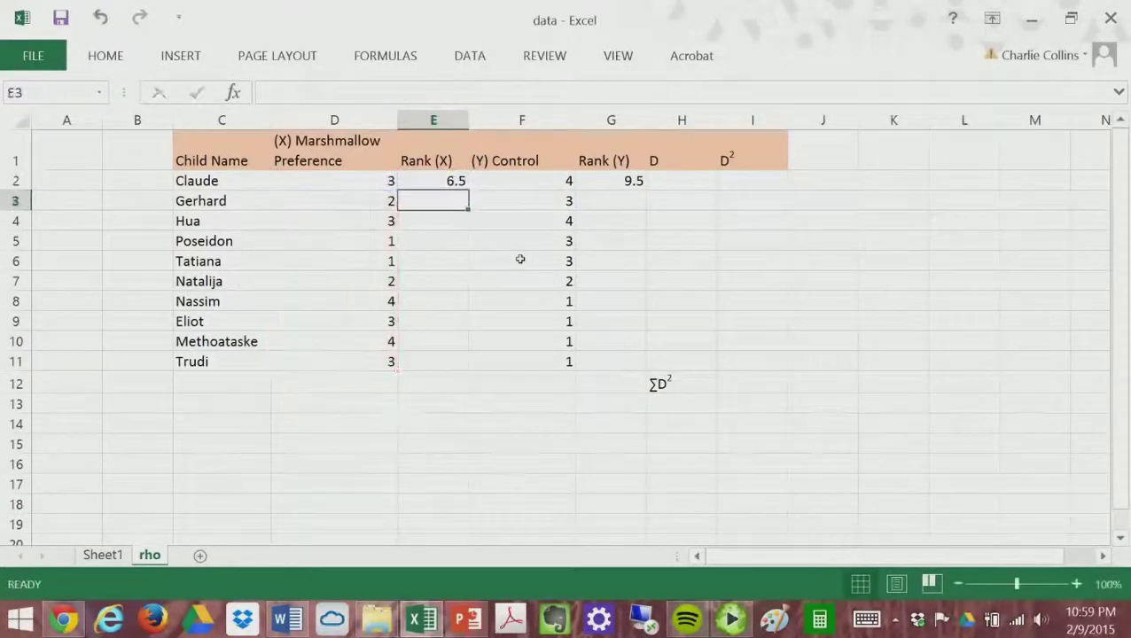
key("Up")
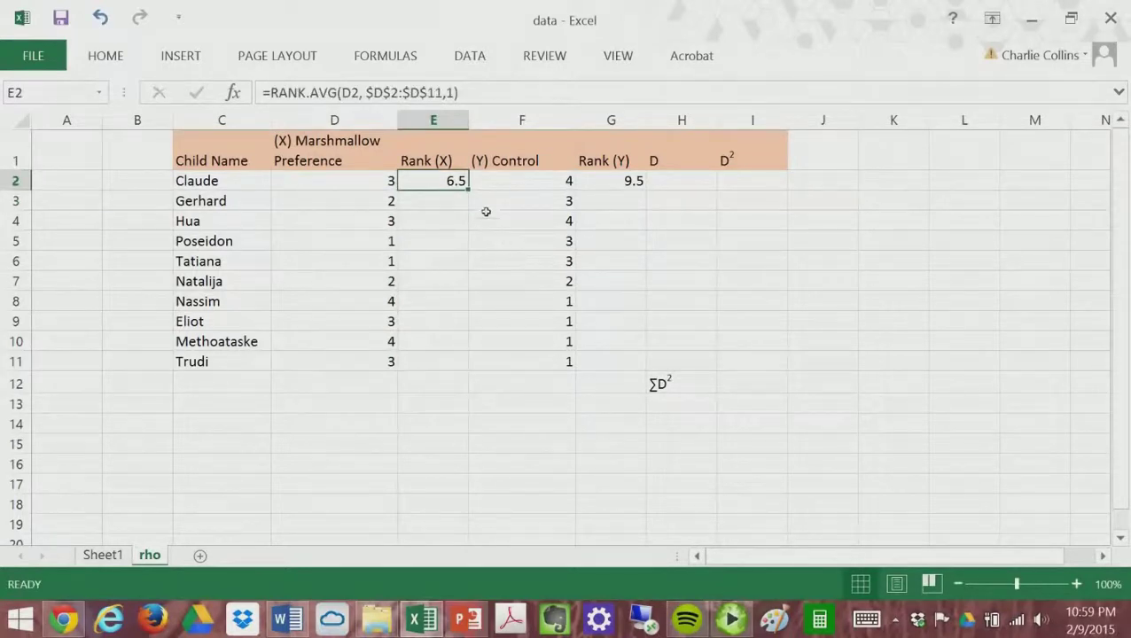
- Copy E2's RANK.AVG formula down to E11 to rank all ten children's X scores
left_click_drag(469, 190, 470, 372)
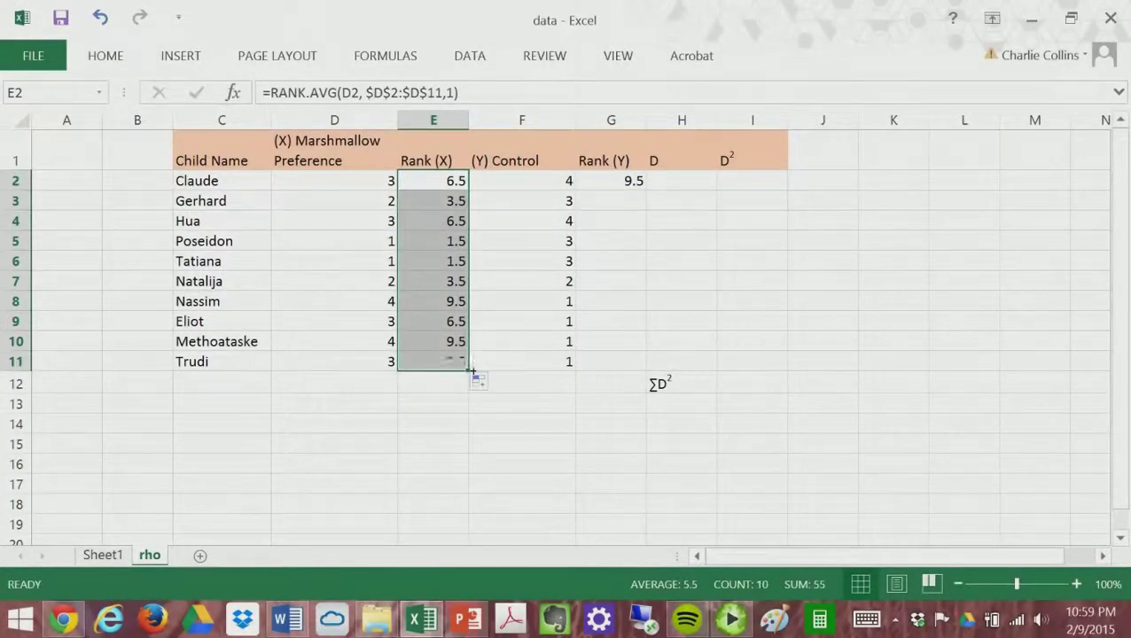
key("Return")
key("Right")
key("Left")
key("Up")
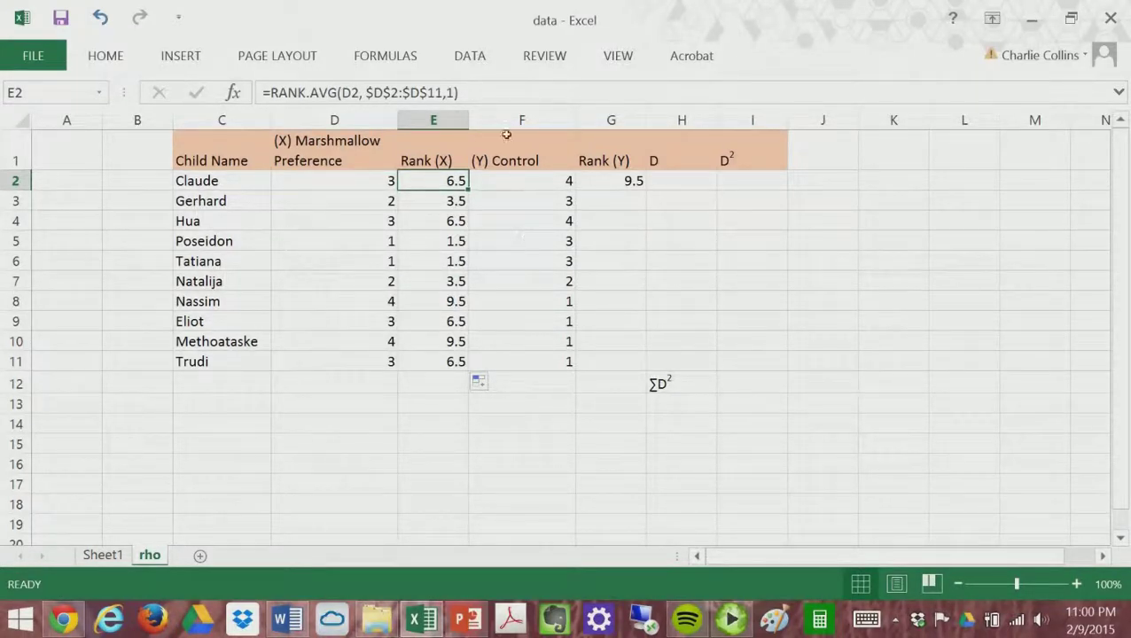
left_click(484, 102)
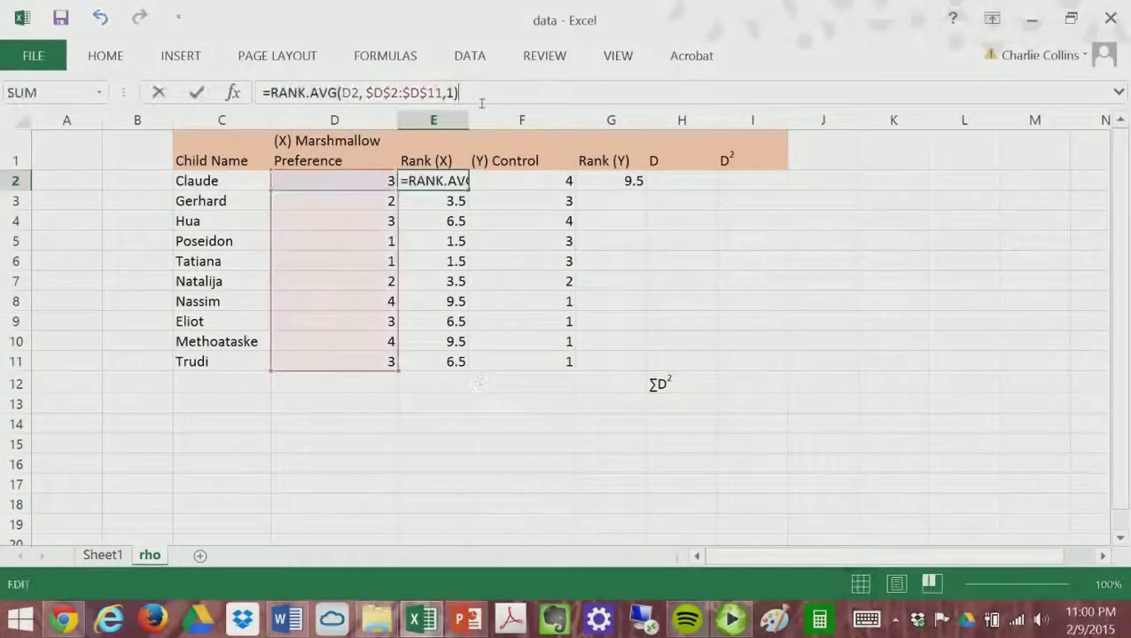
left_click(373, 93)
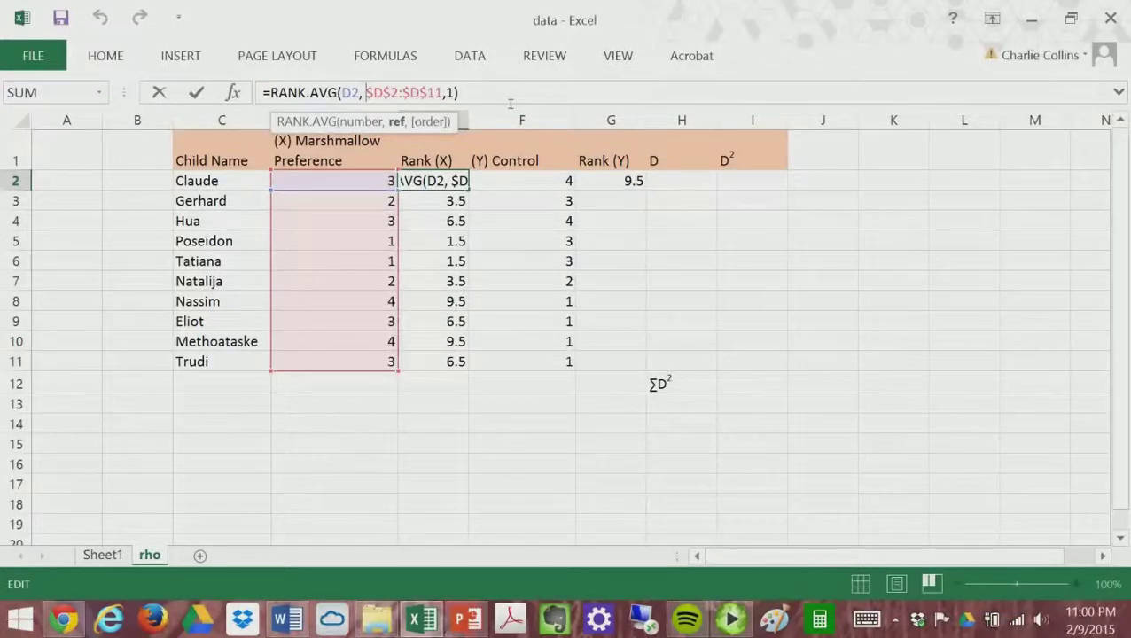
key("shift+Right")
key("shift+Right")
key("shift+Right")
key("shift+Right")
key("shift+Right")
key("shift+Right")
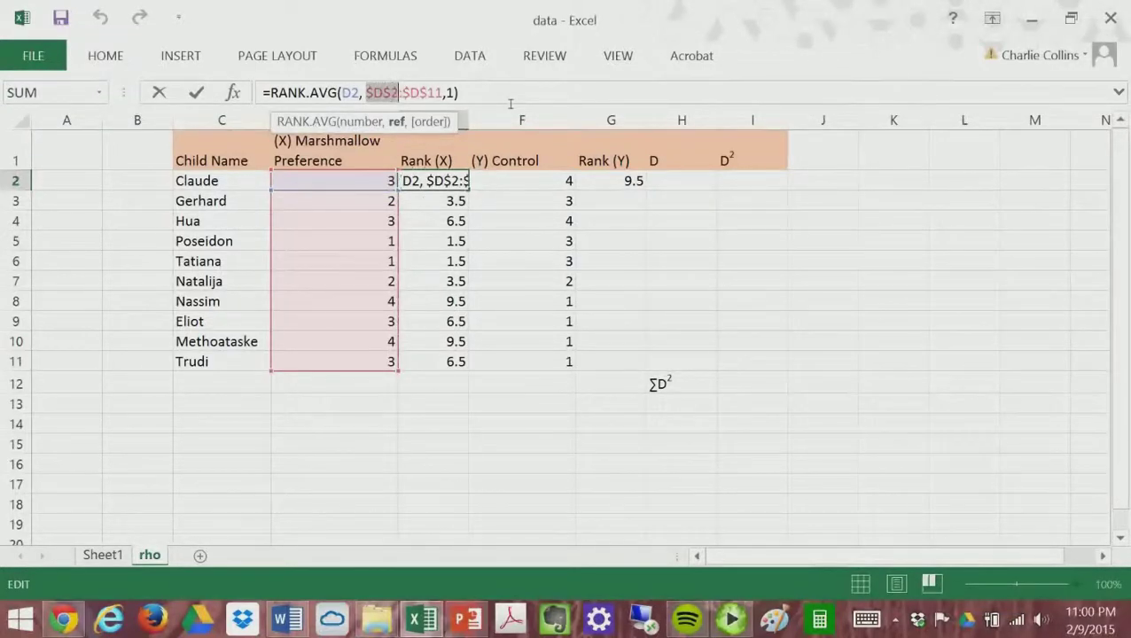
key("shift+Right")
key("shift+Right")
key("shift+Right")
key("shift+Right")
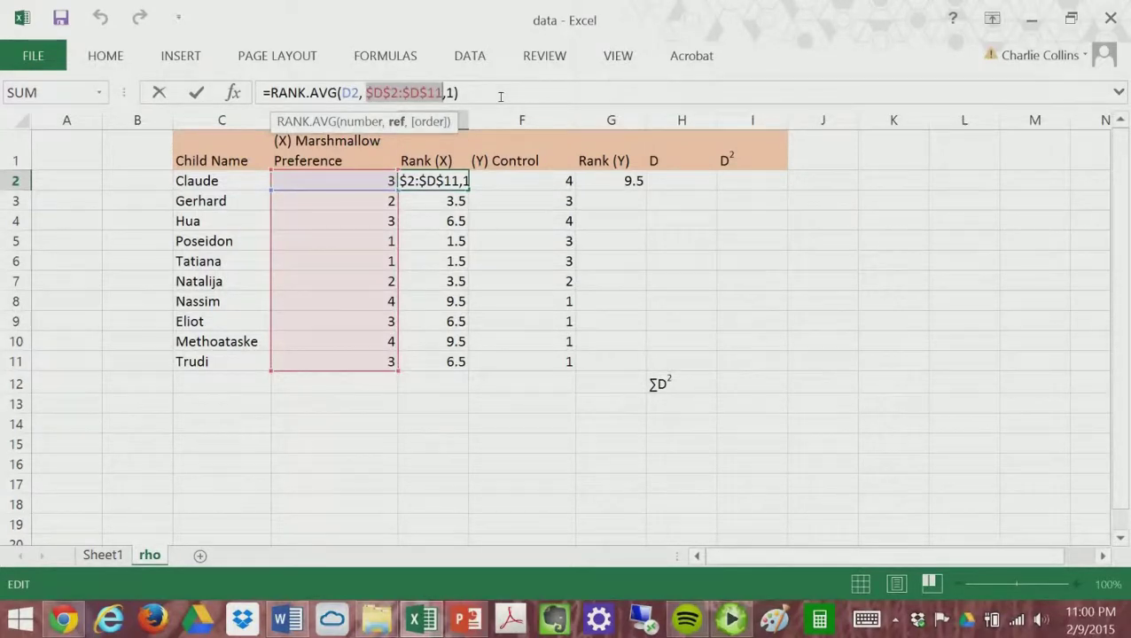
key("Return")
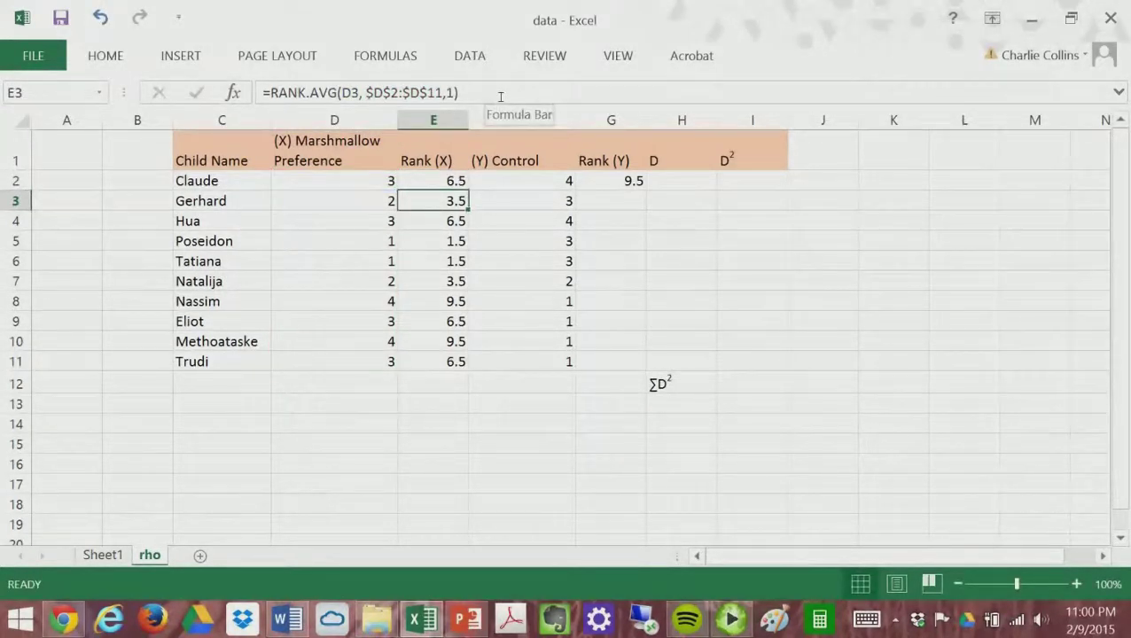
key("Up")
left_click(456, 93)
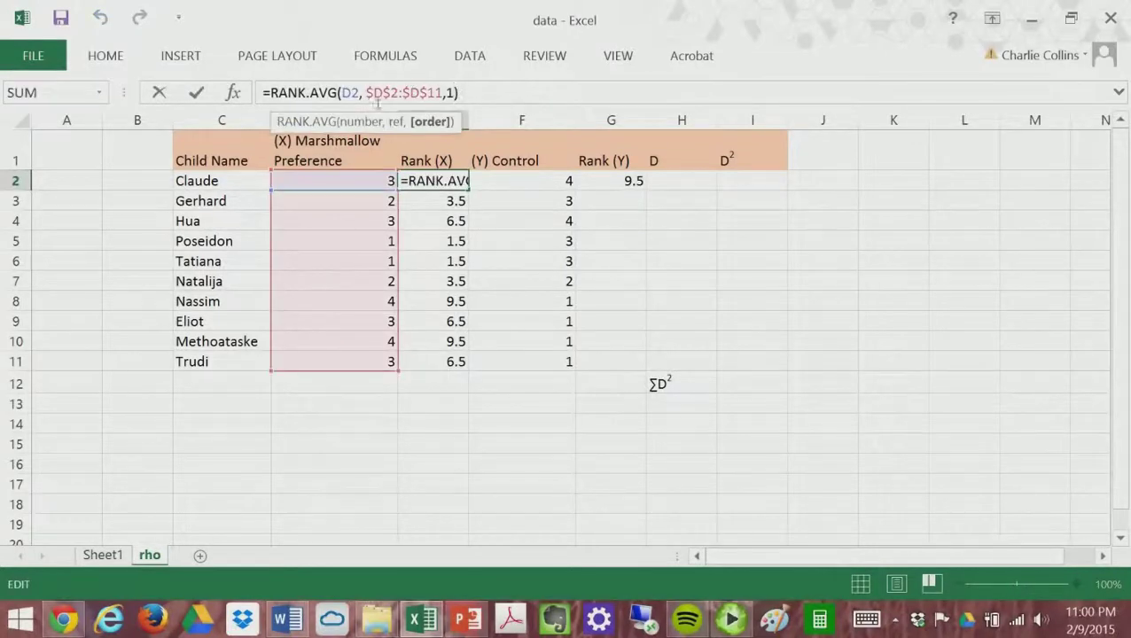
double_click(350, 92)
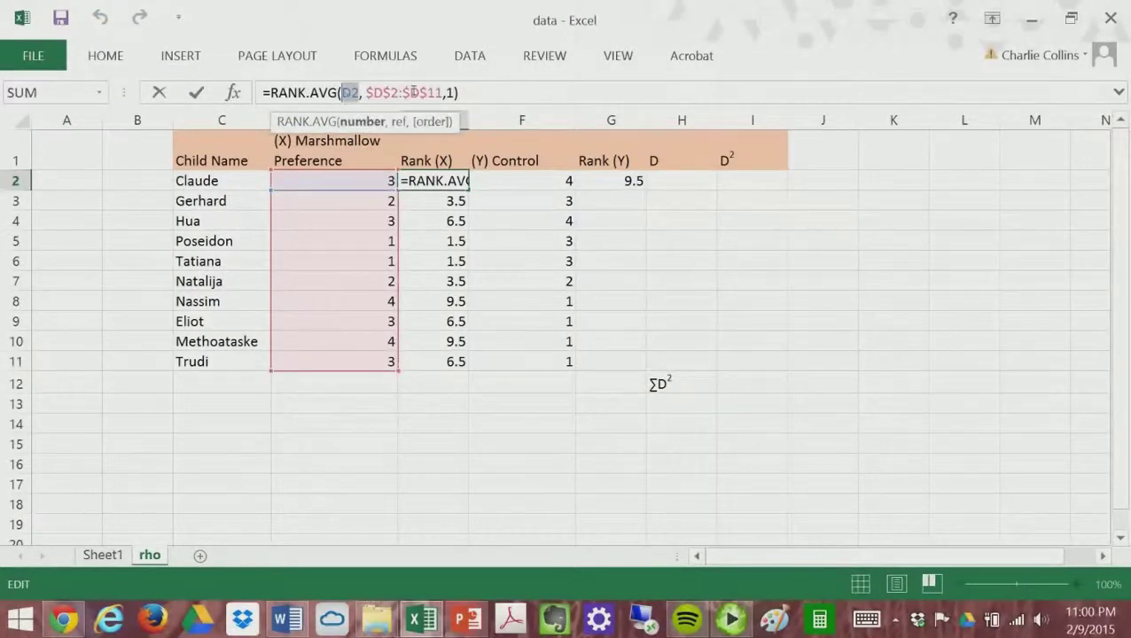
key("Return")
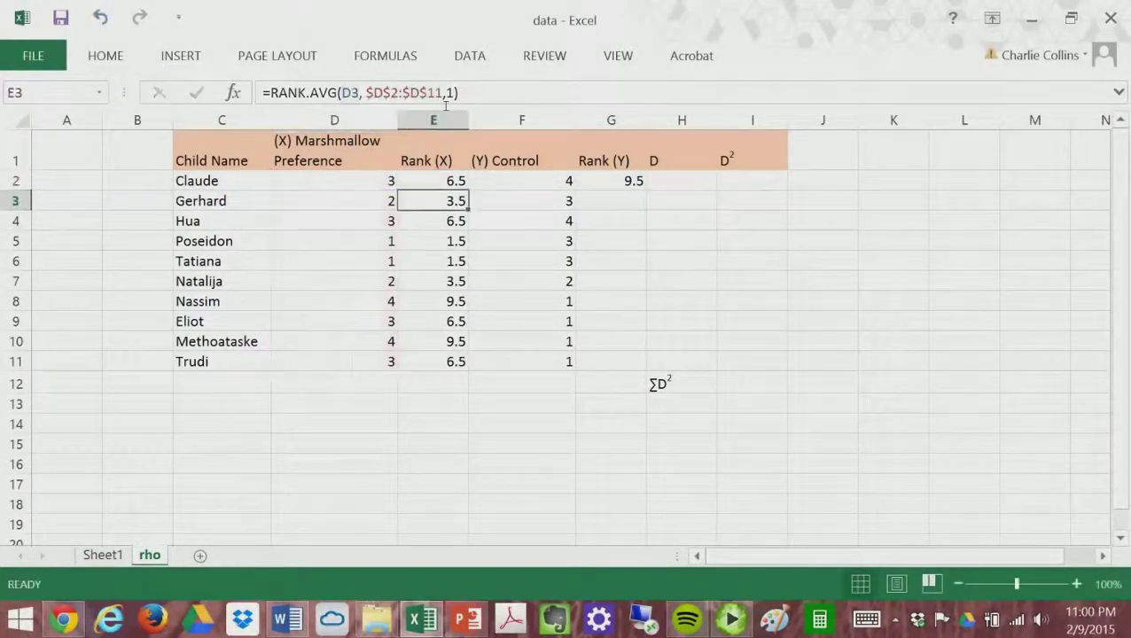
left_click(493, 98)
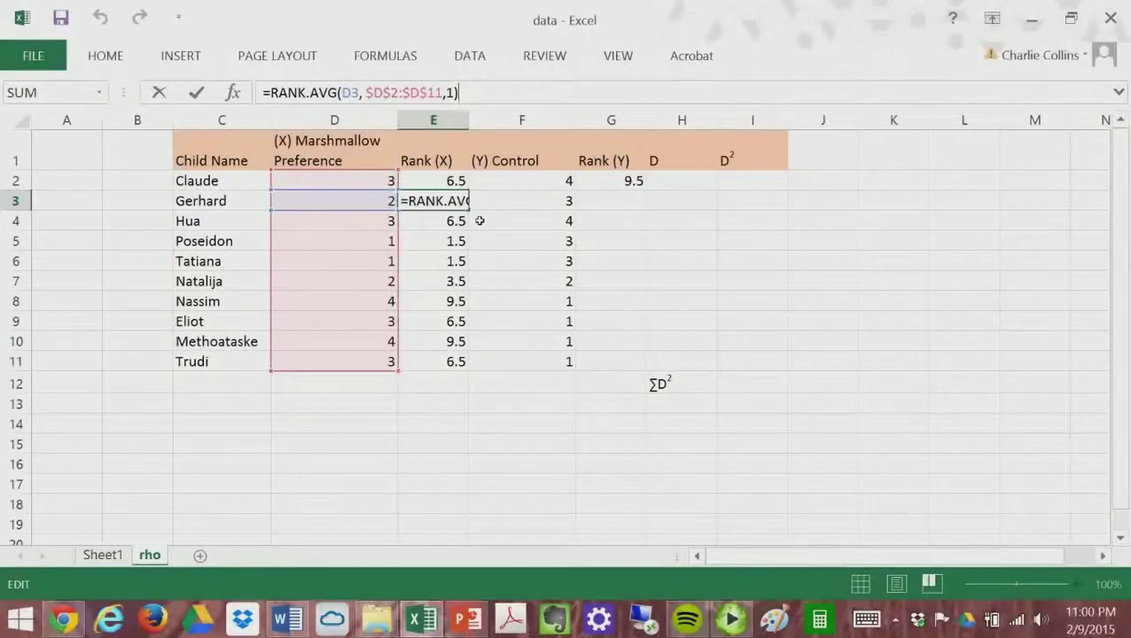
key("Return")
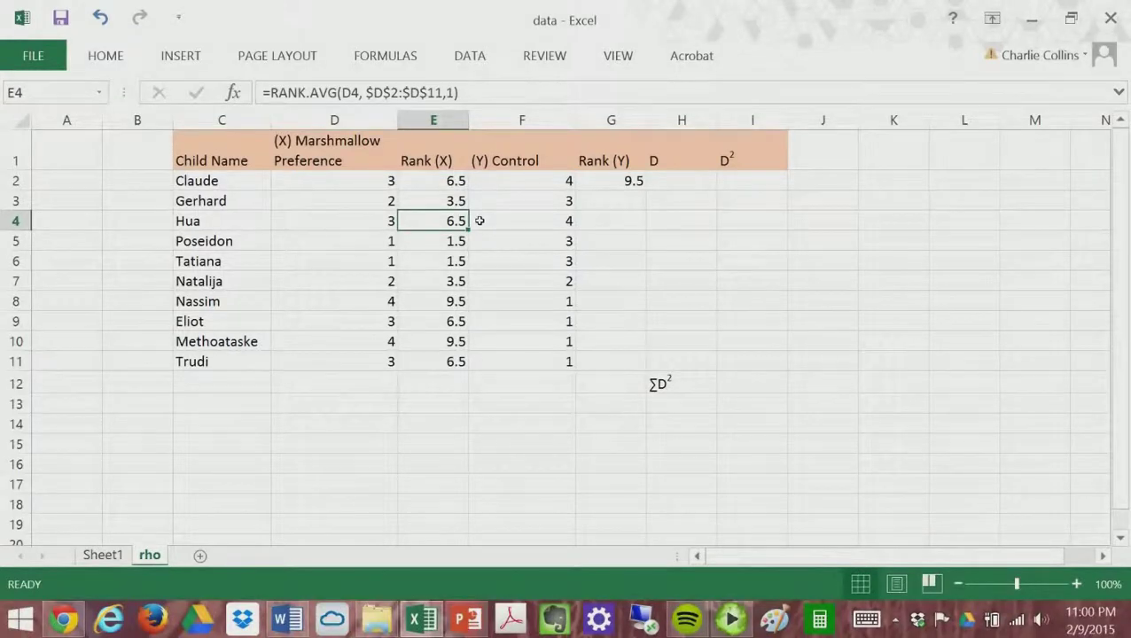
key("Right")
key("Right")
- Copy G2's Rank (Y) formula down through G11 for all ten children
key("Up")
key("Up")
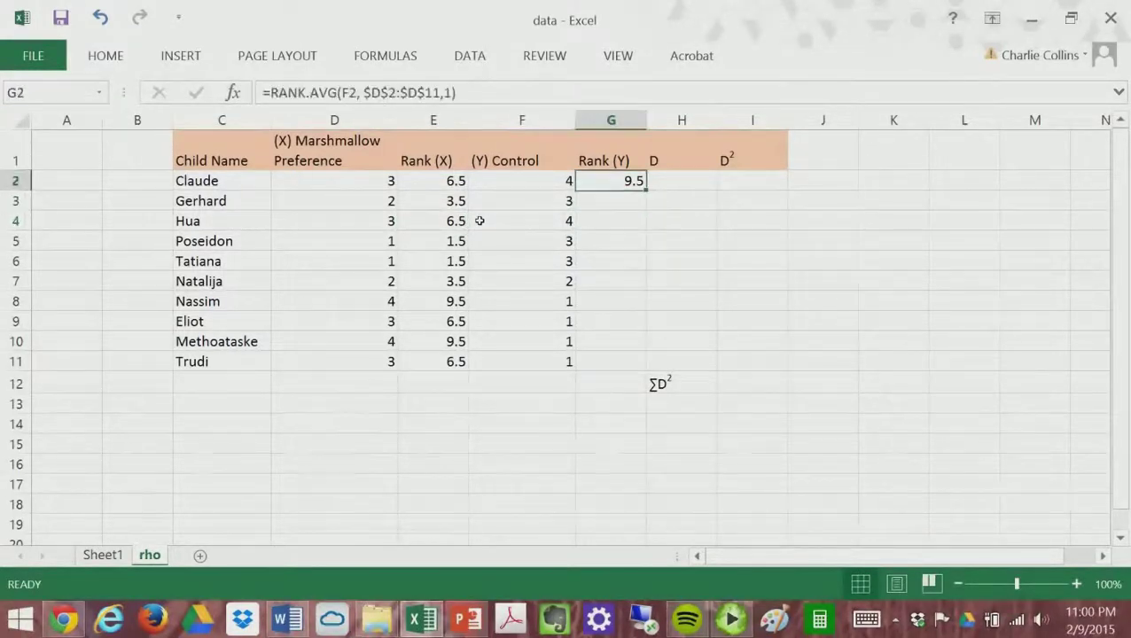
left_click_drag(650, 193, 645, 377)
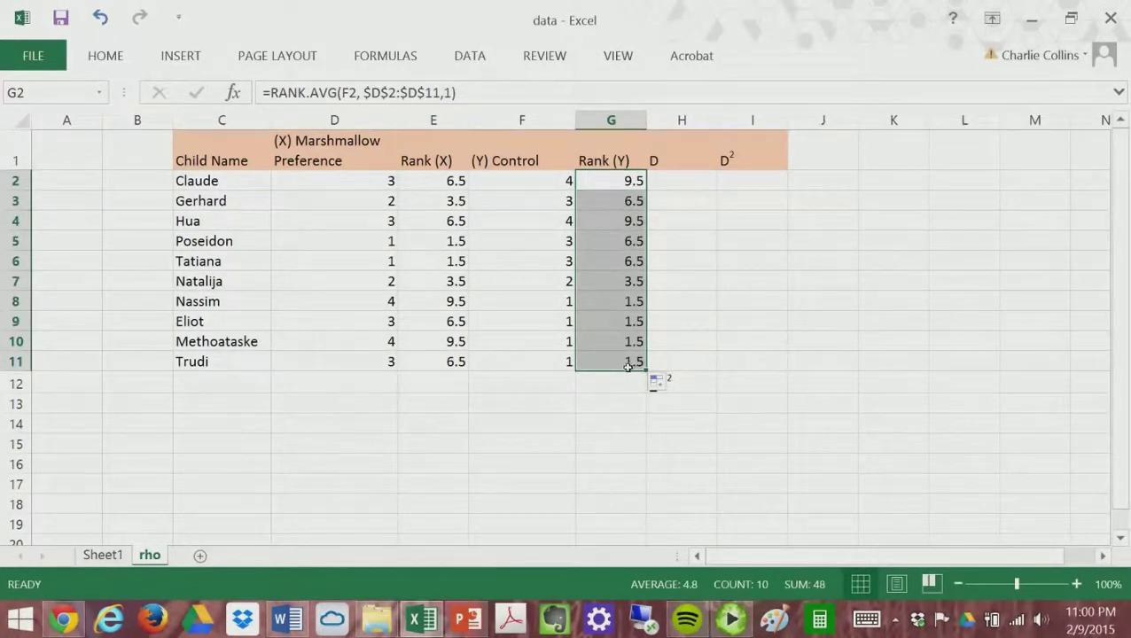
left_click(630, 366)
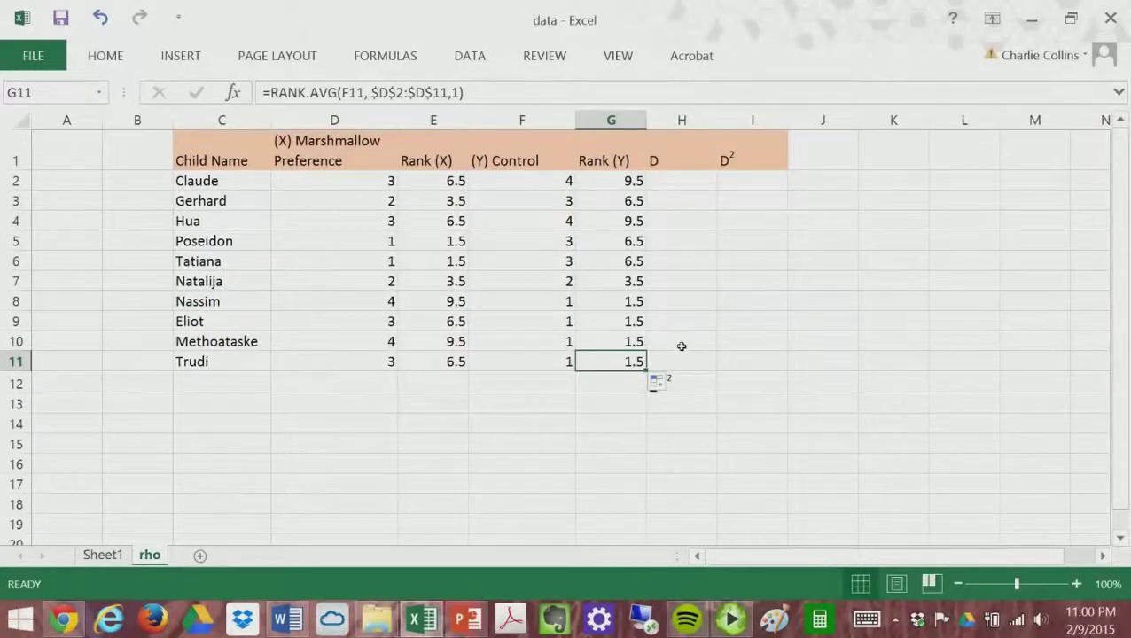
key("ctrl+Up")
key("Down")
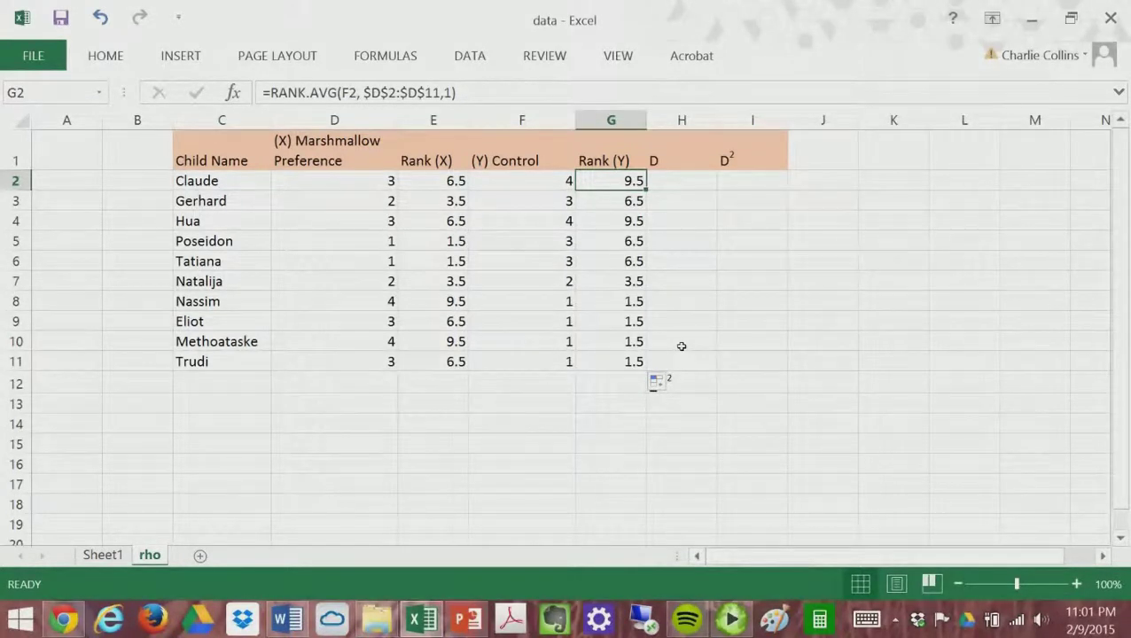
key("Right")
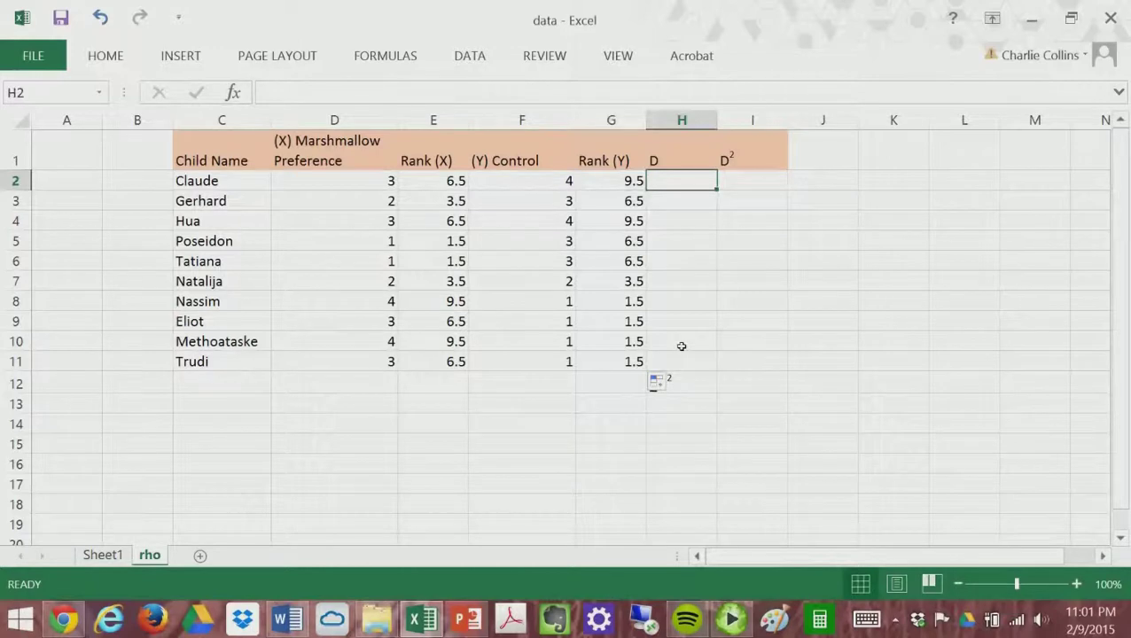
- Enter =G2-E2 in H2 for Claude's rank difference
type("=")
key("BackSpace")
type("=")
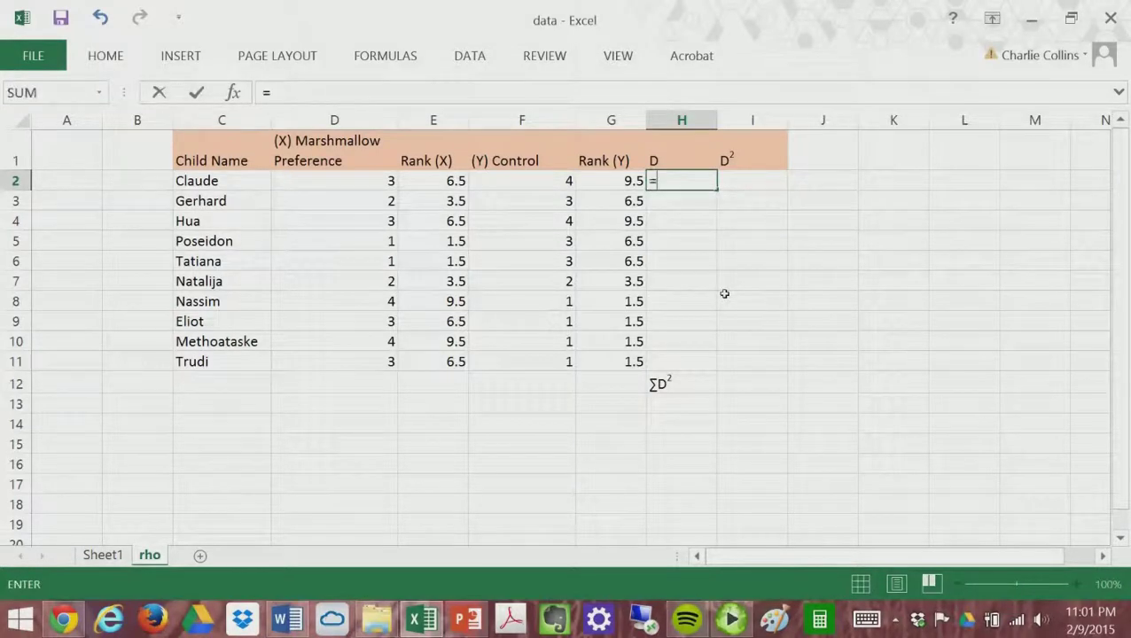
left_click(609, 182)
type("-")
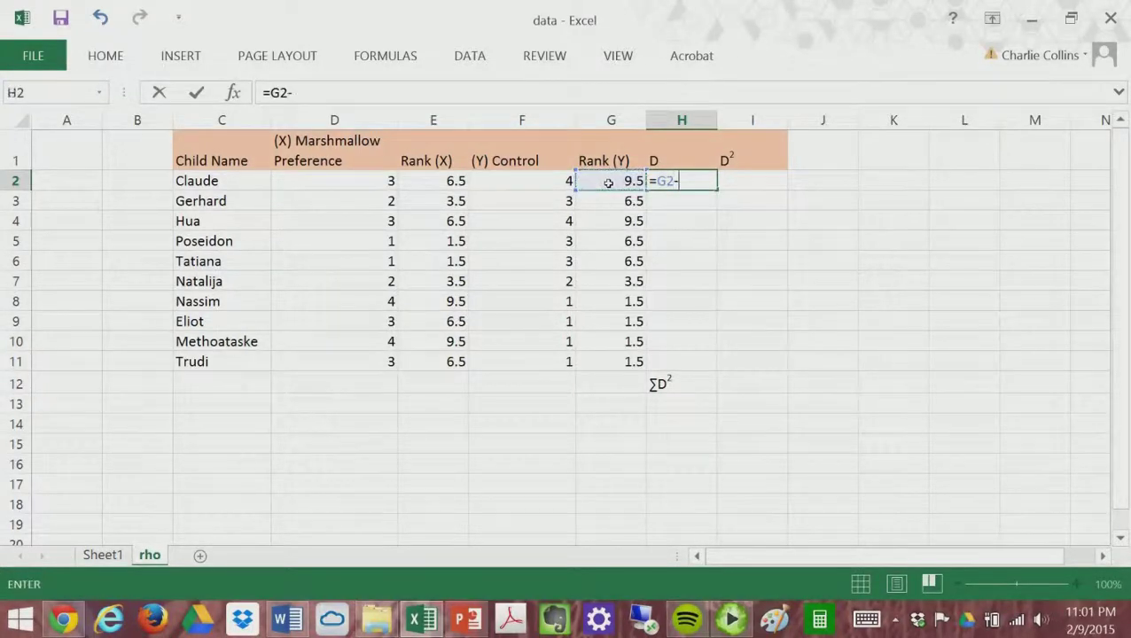
left_click(454, 182)
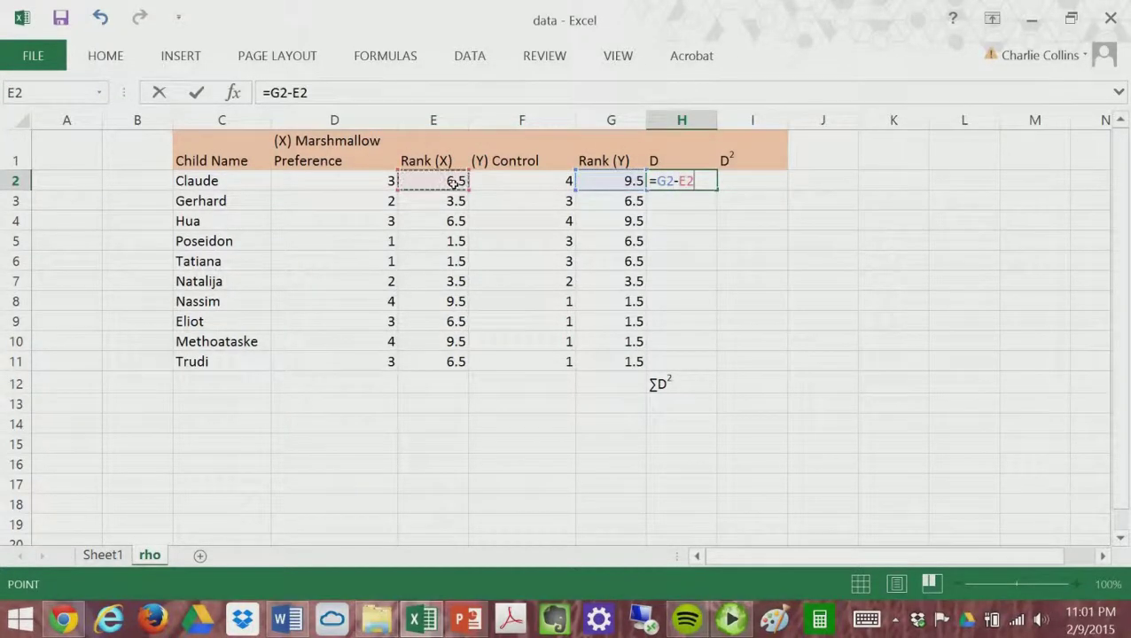
key("Return")
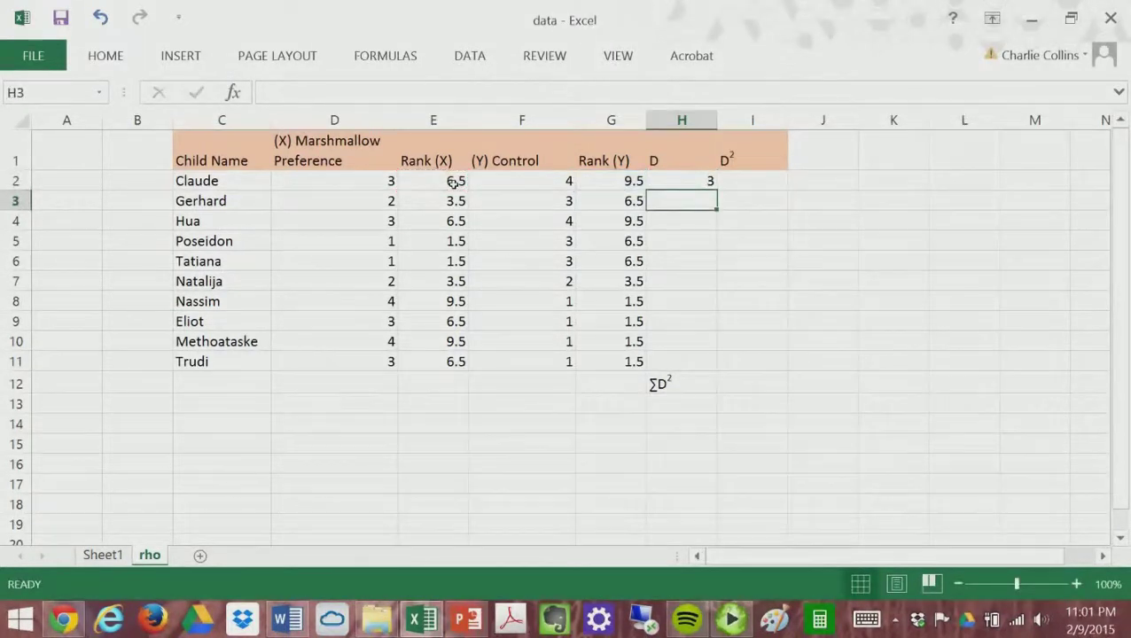
key("Up")
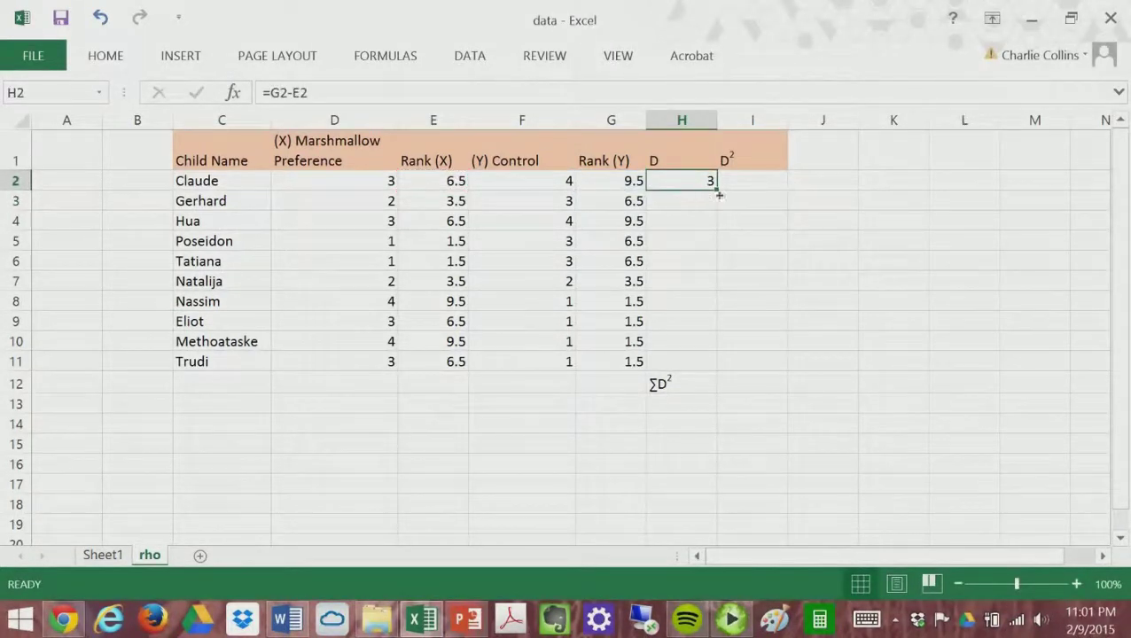
- Fill the D formula down to H11 and verify Trudi's =G11-E11 formula
left_click_drag(718, 188, 713, 370)
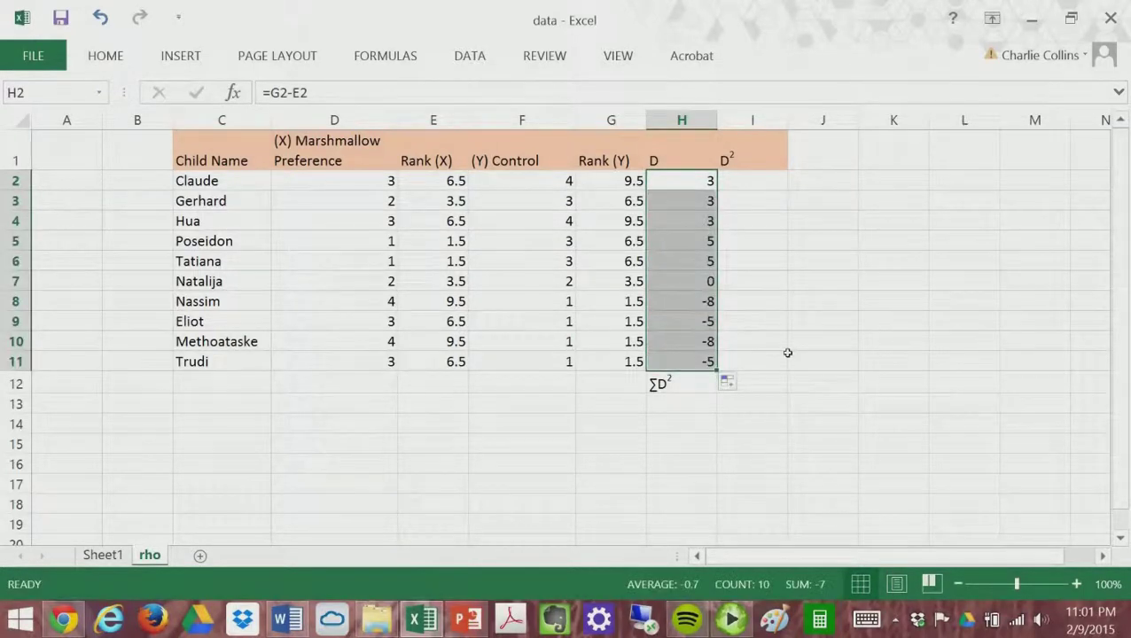
left_click(787, 219)
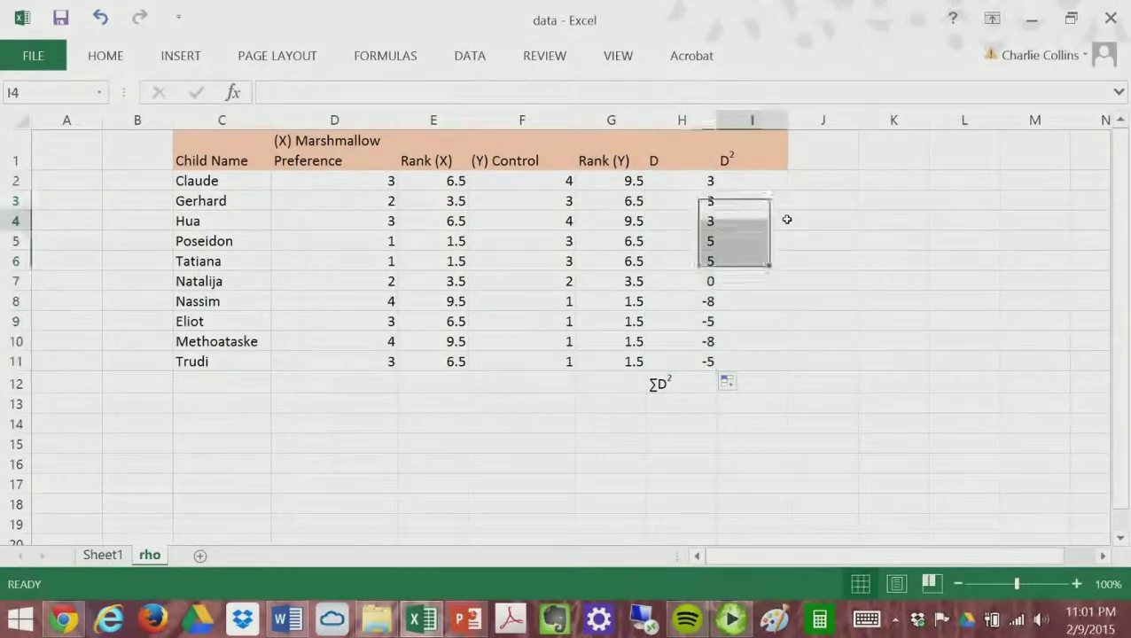
left_click(698, 183)
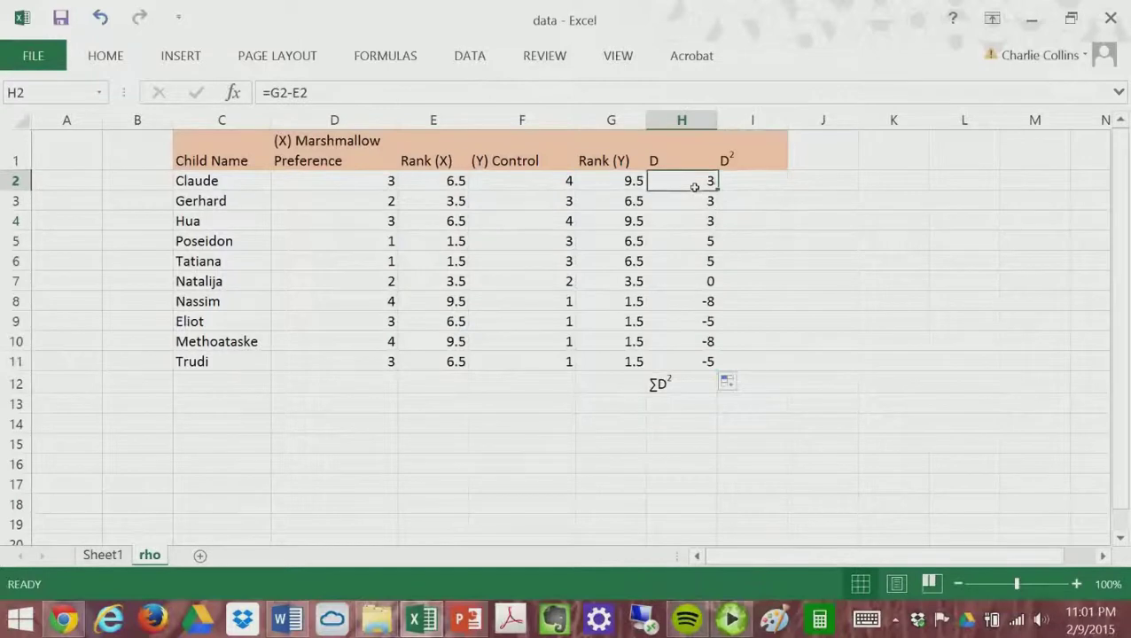
left_click(697, 362)
left_click(387, 93)
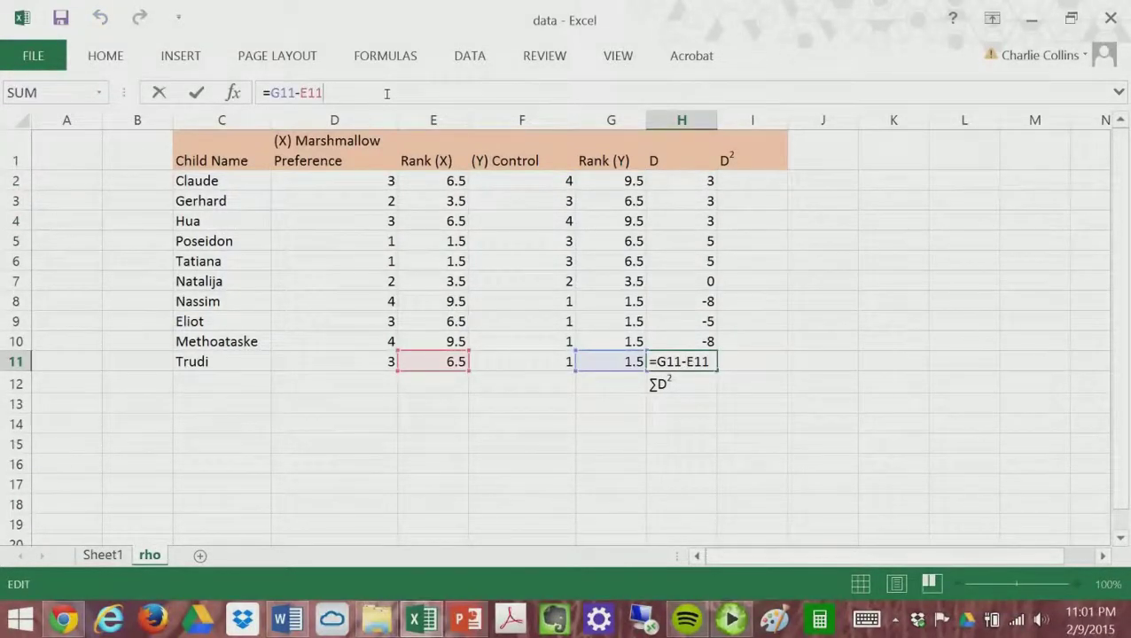
key("Return")
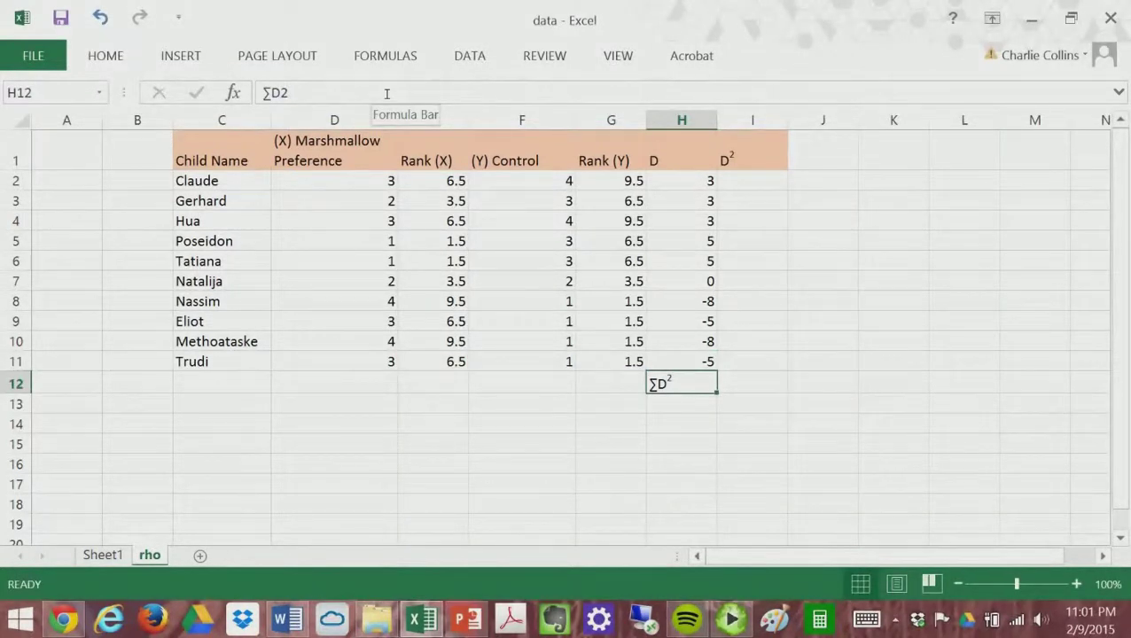
key("Up")
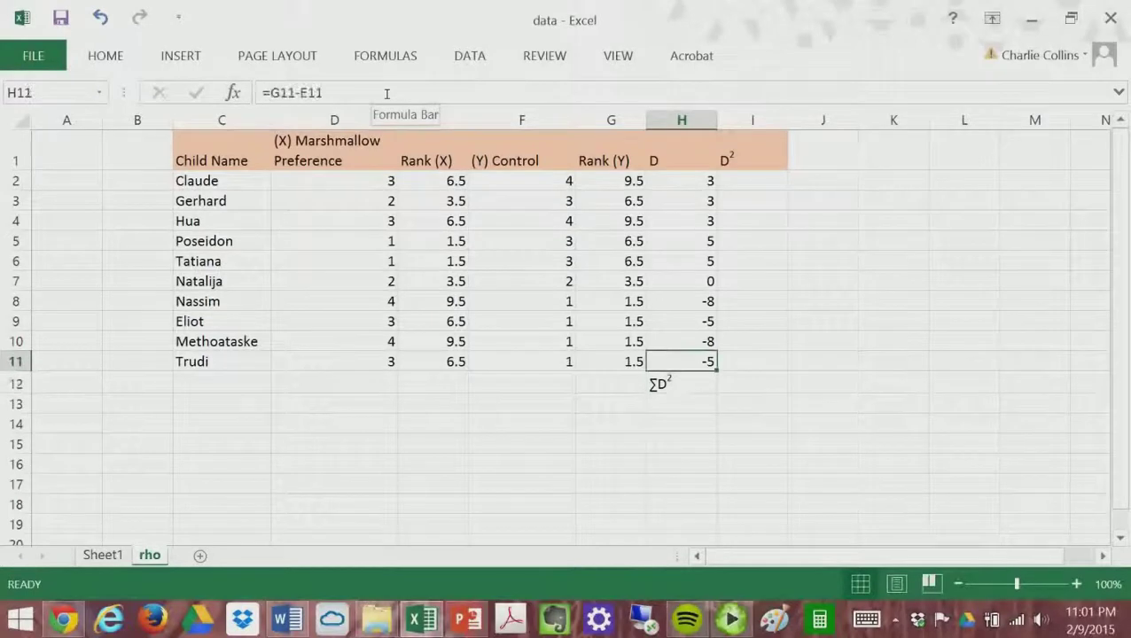
key("Right")
key("Up")
key("ctrl+Up")
key("Down")
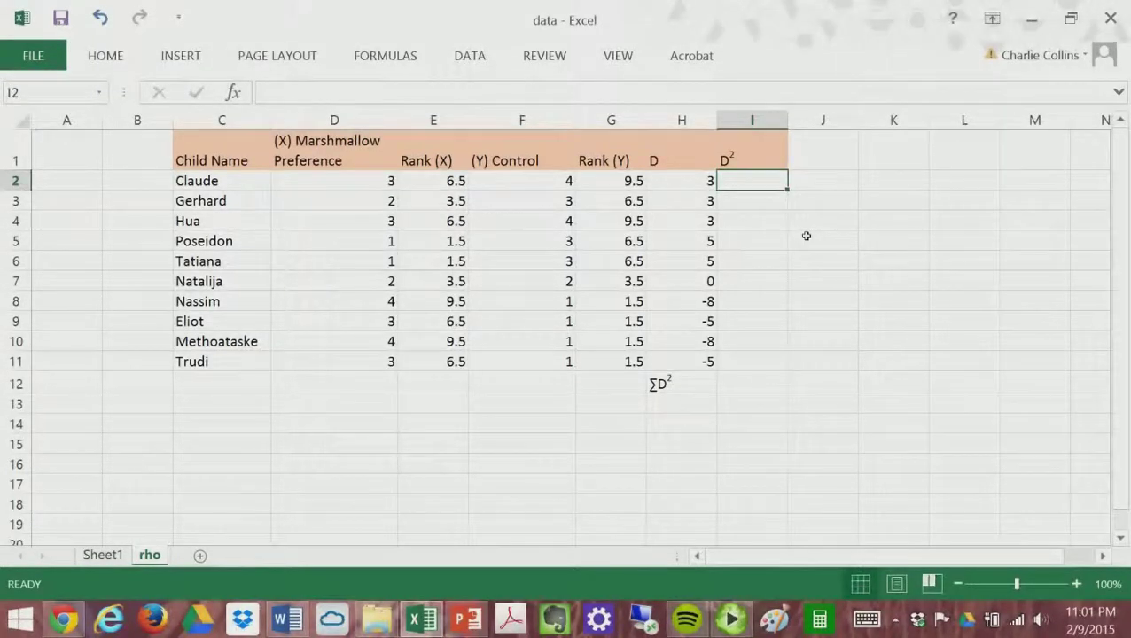
- Enter =H2*H2 in I2 to square Claude's D value
type("=")
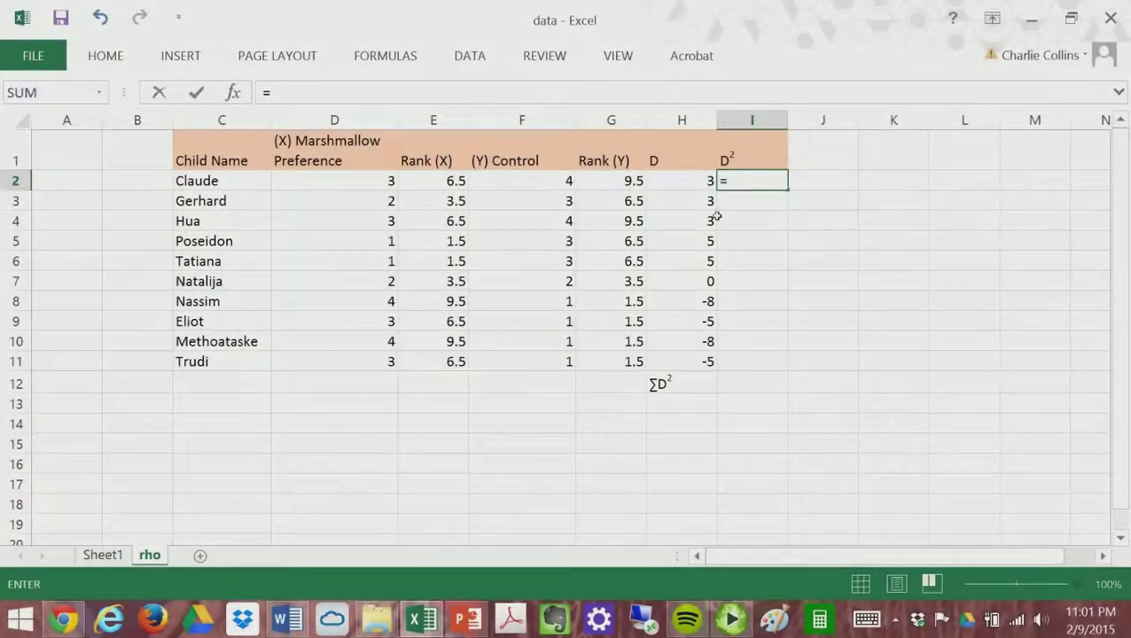
left_click(684, 181)
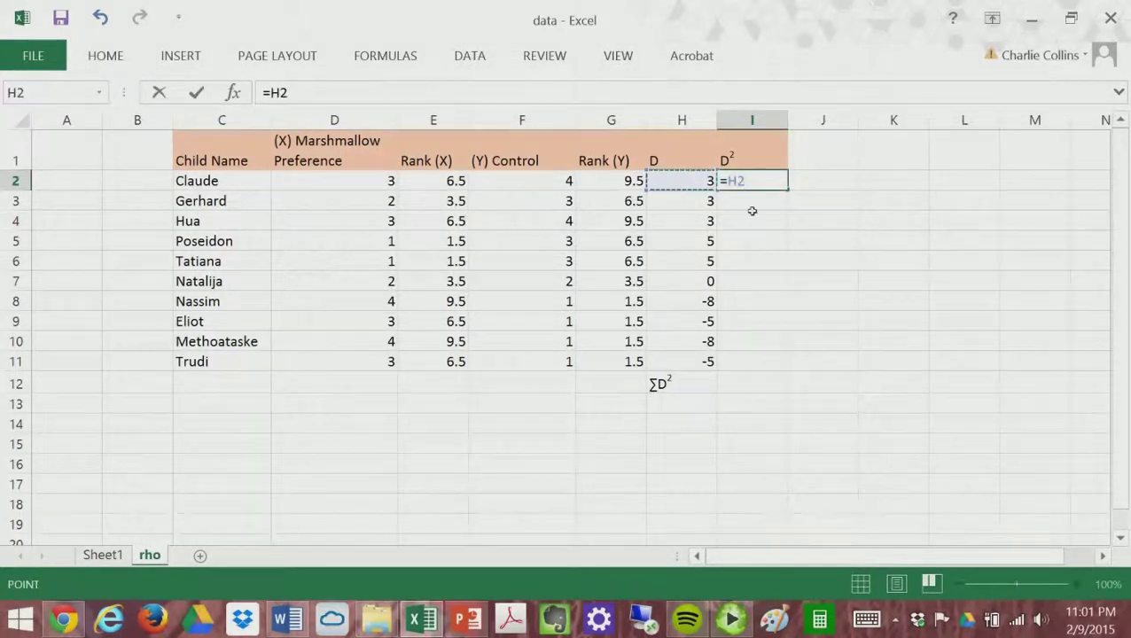
type("8")
key("BackSpace")
key("BackSpace")
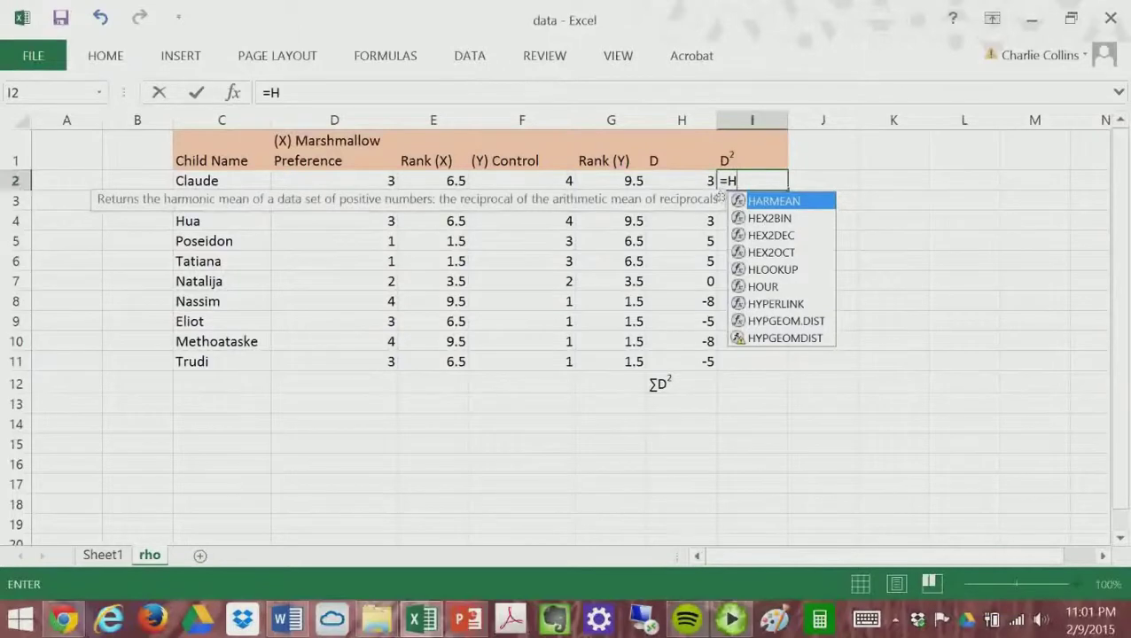
key("BackSpace")
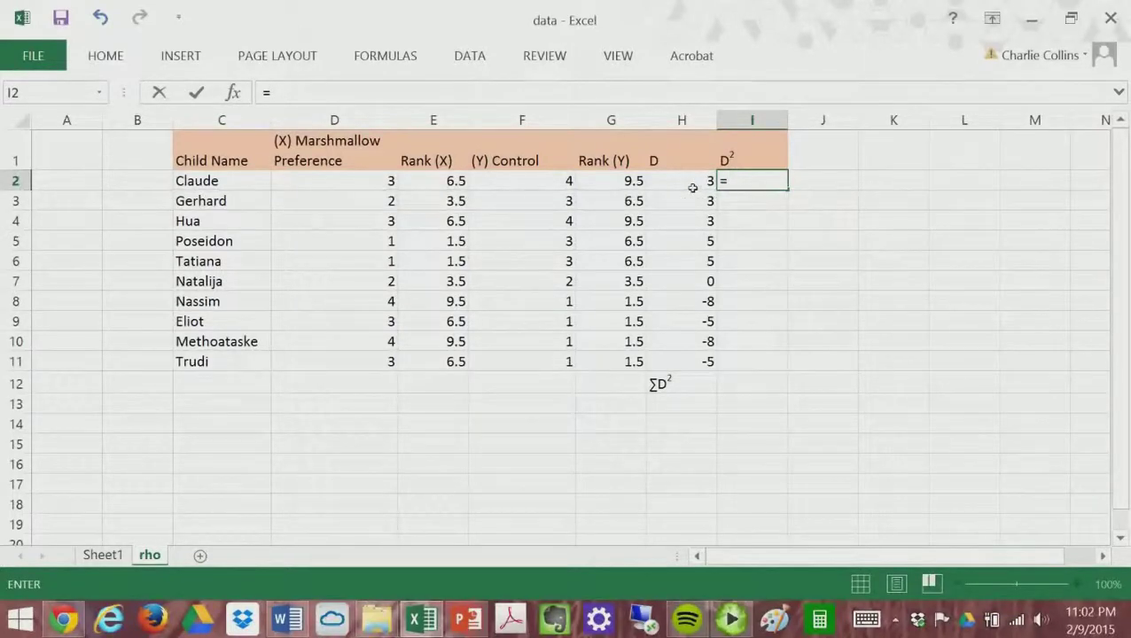
left_click(693, 187)
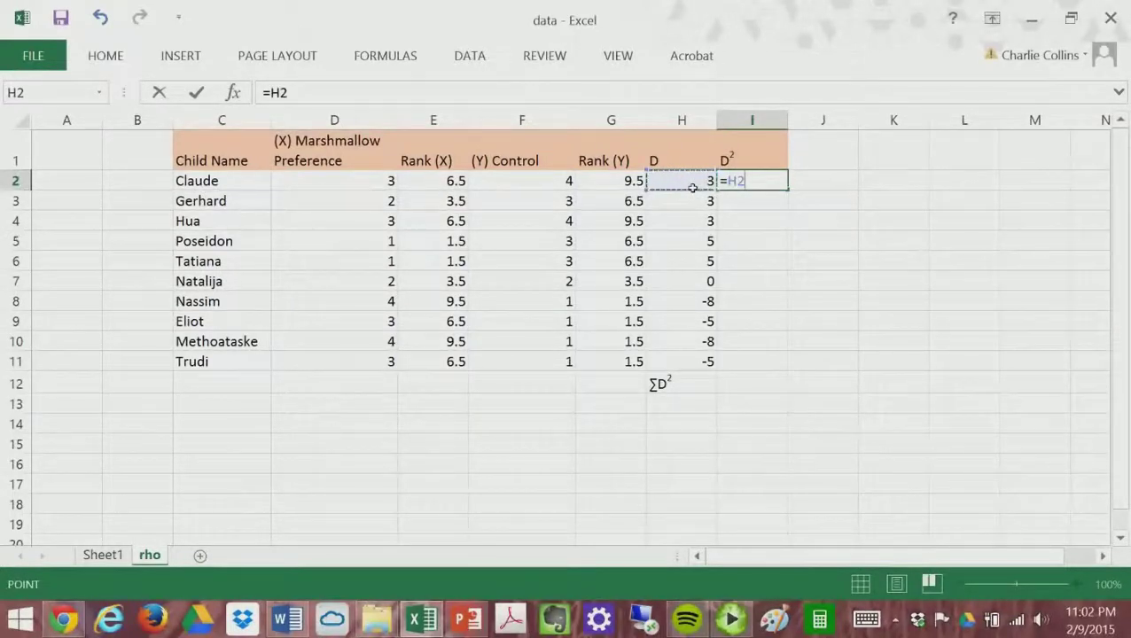
type("*")
left_click(692, 187)
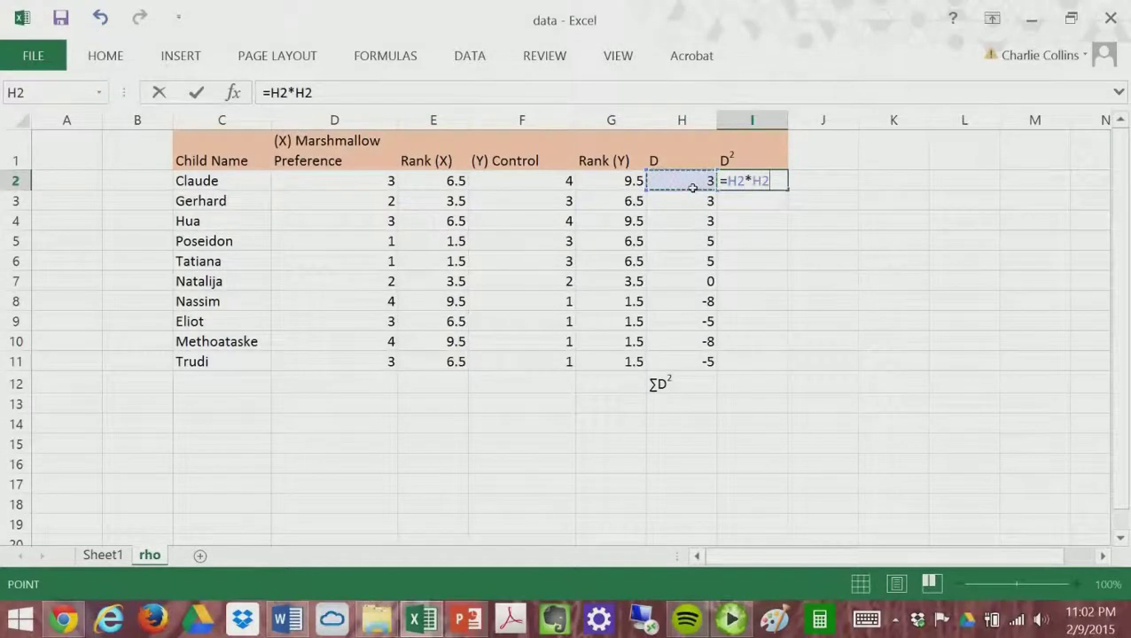
key("Return")
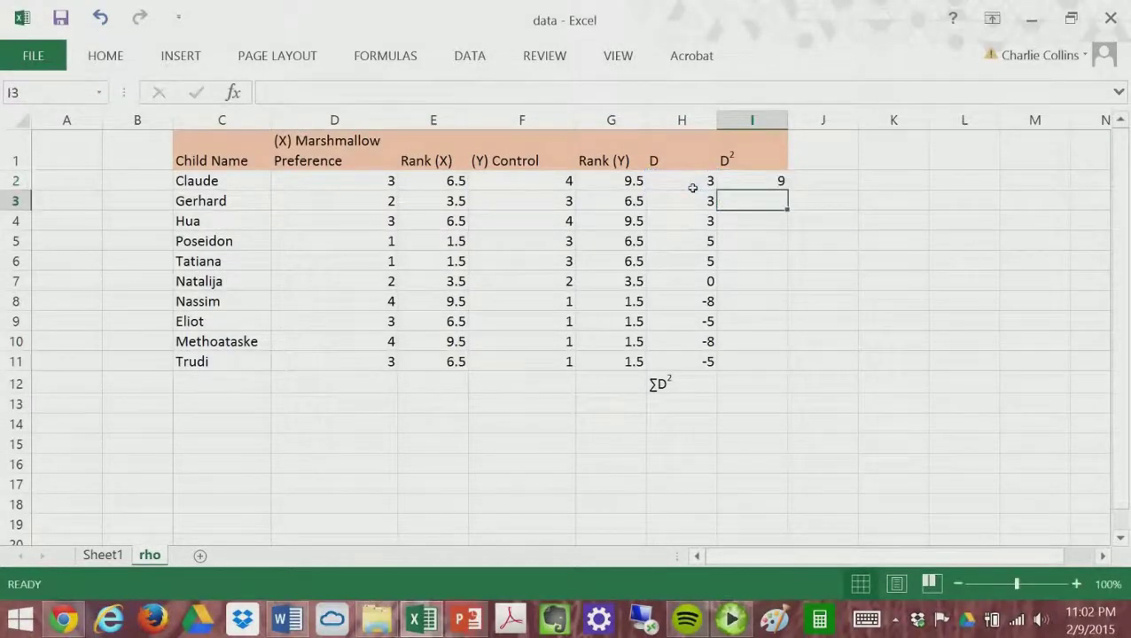
key("Up")
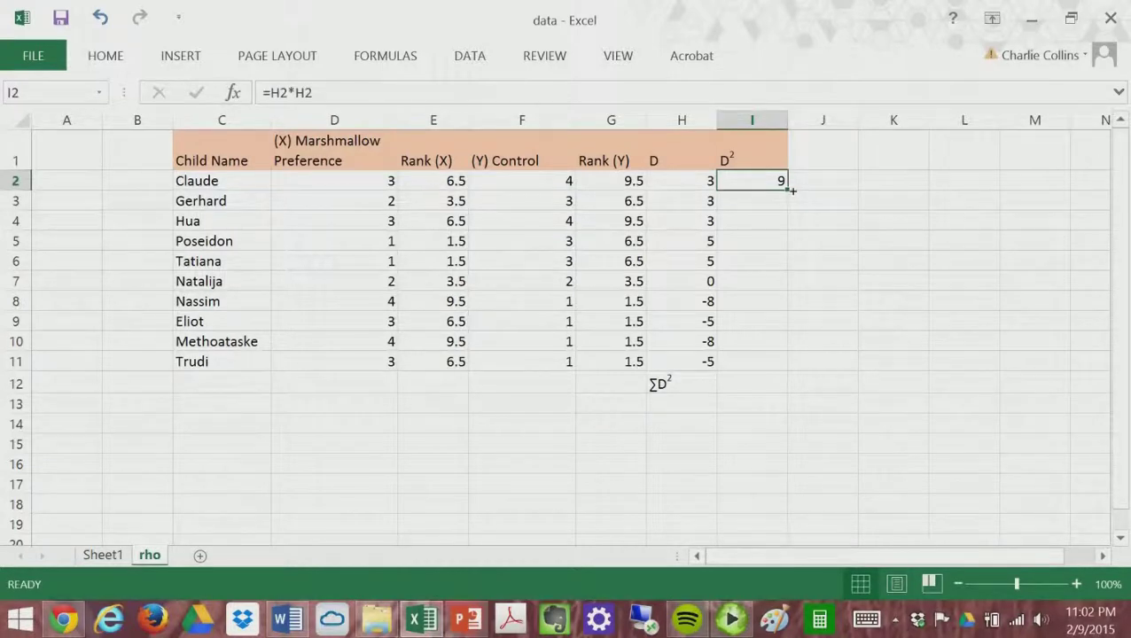
- Copy the squaring formula down to I11 for all ten children
left_click_drag(787, 189, 790, 381)
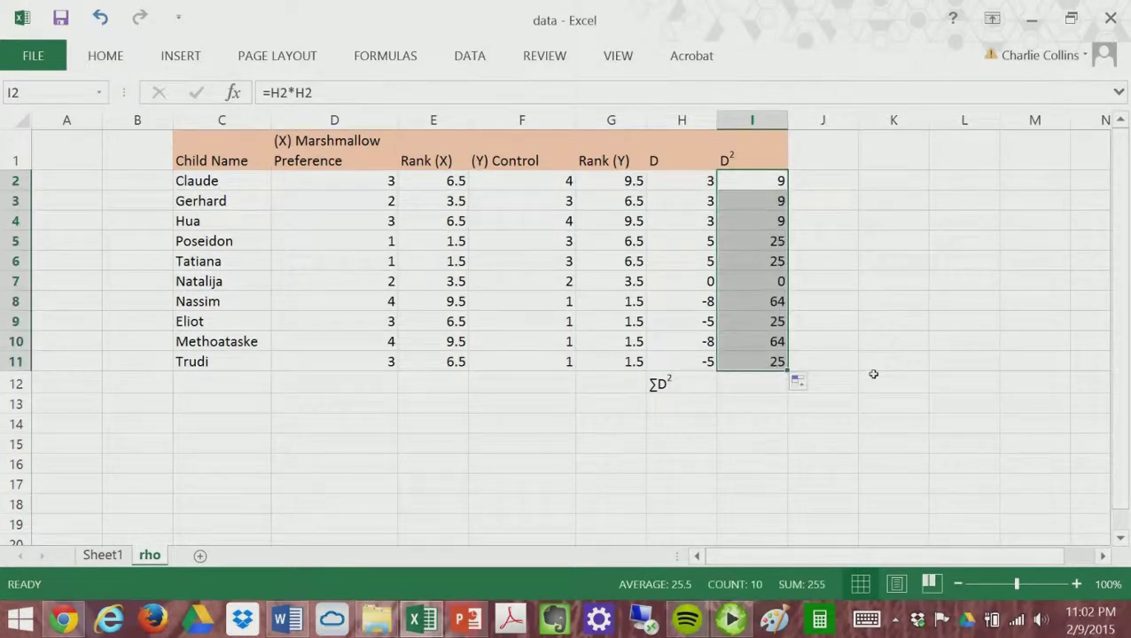
left_click(873, 371)
left_click(758, 387)
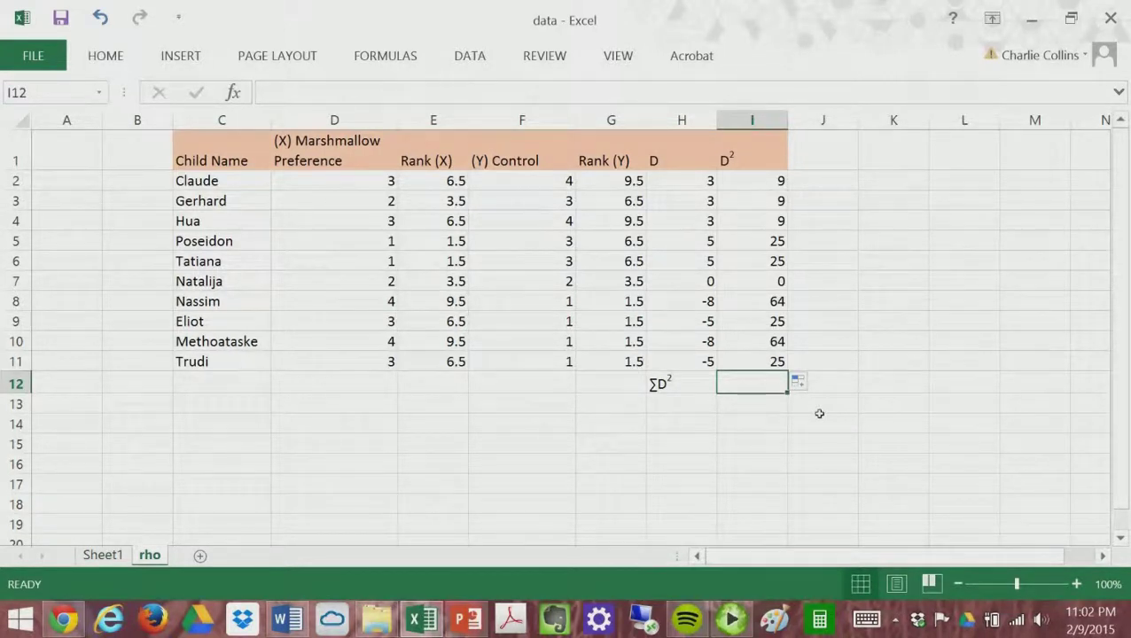
- Enter =SUM(I2:I11) in I12, giving a ΣD² total of 255
type("=s")
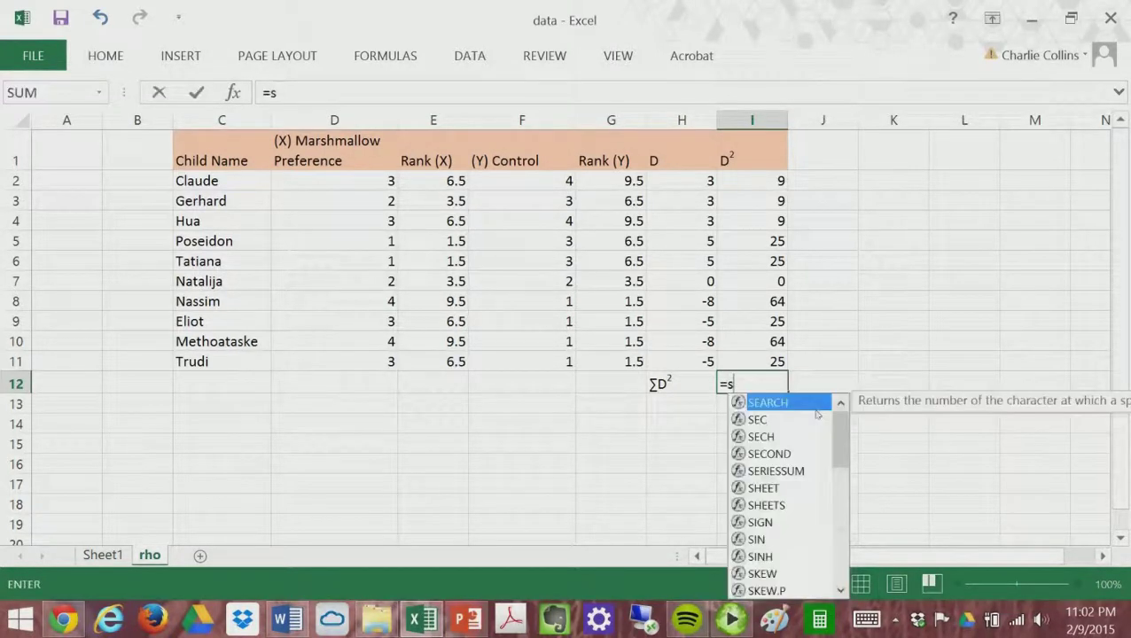
type("um(")
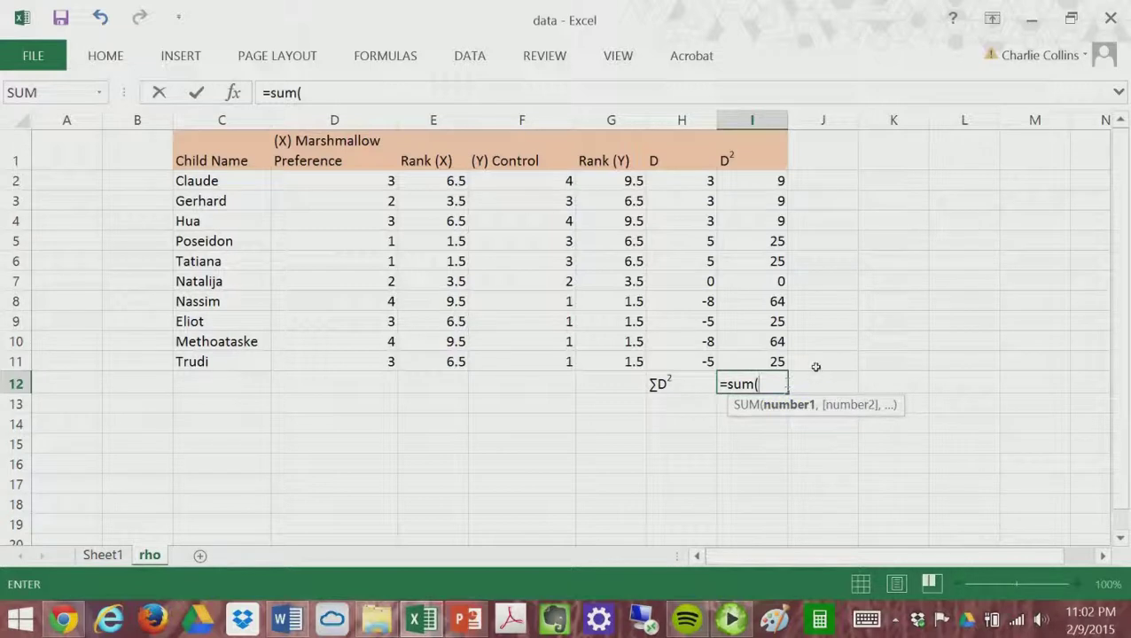
left_click_drag(769, 363, 763, 192)
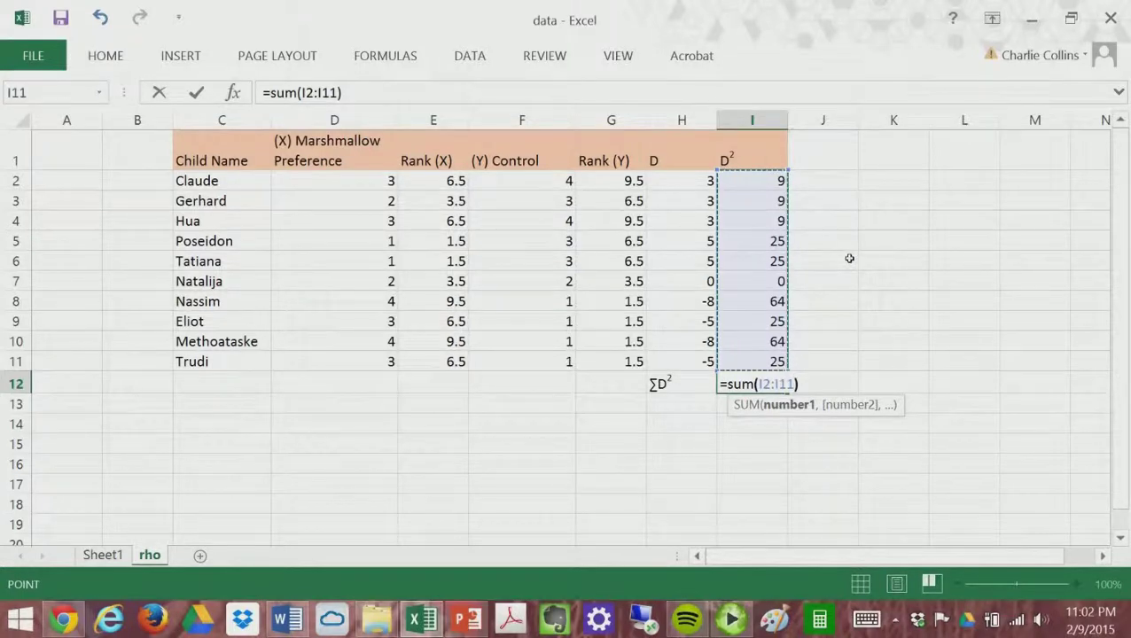
type(")")
key("Return")
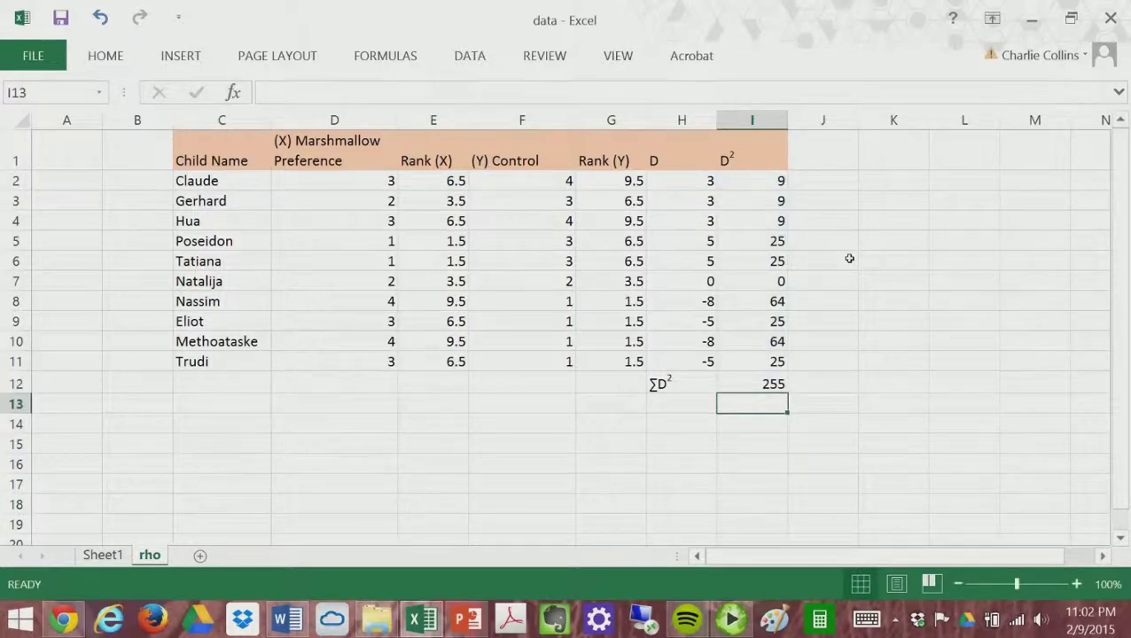
key("Up")
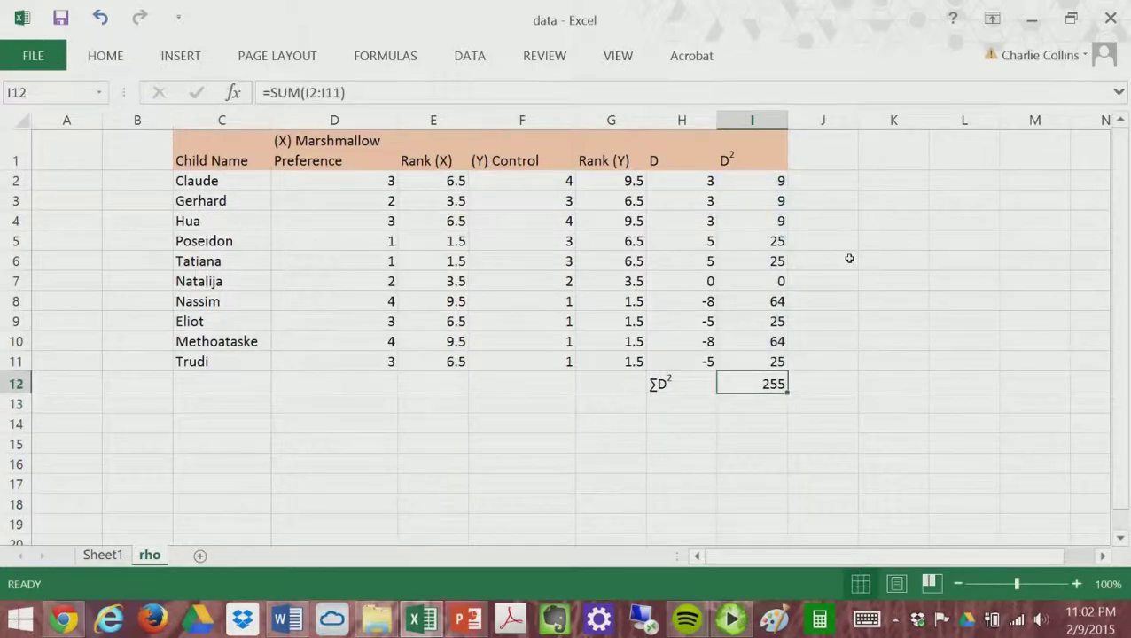